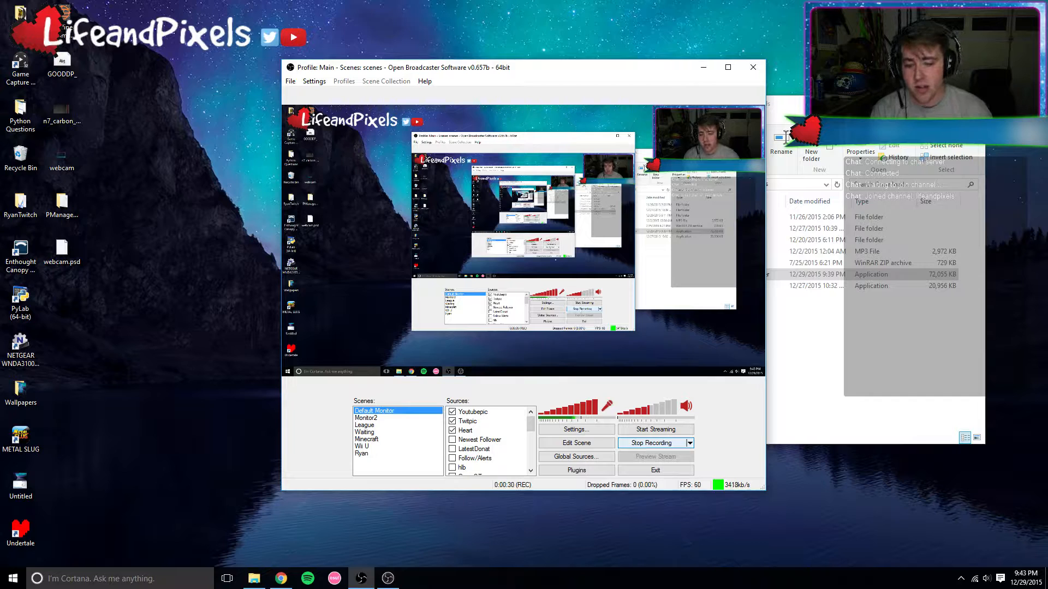
# Open Follower Alert from NightDev's beta projects and start its installation
pyautogui.click(387, 581)
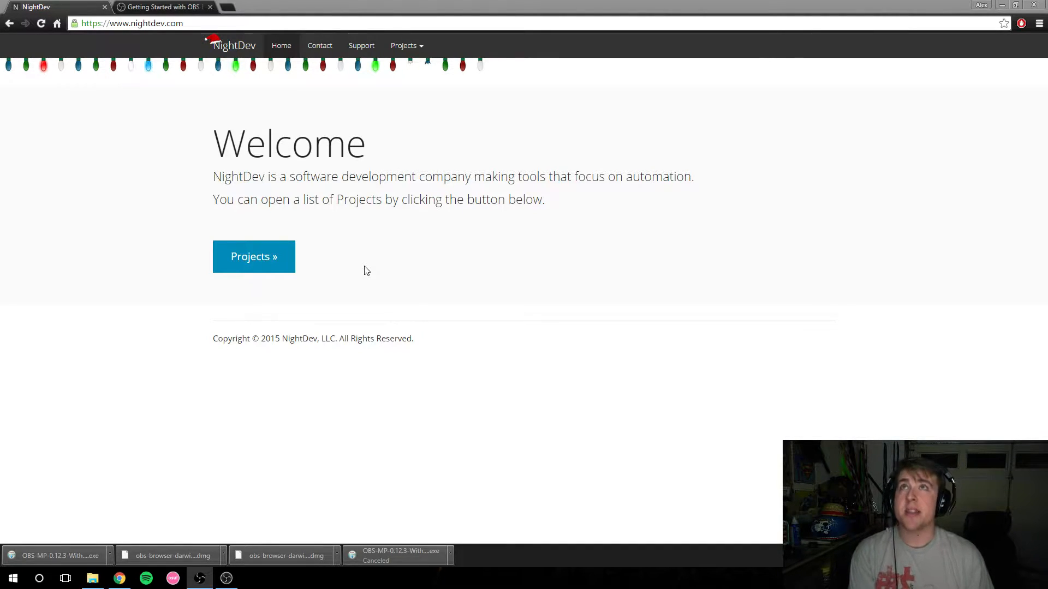
pyautogui.click(409, 49)
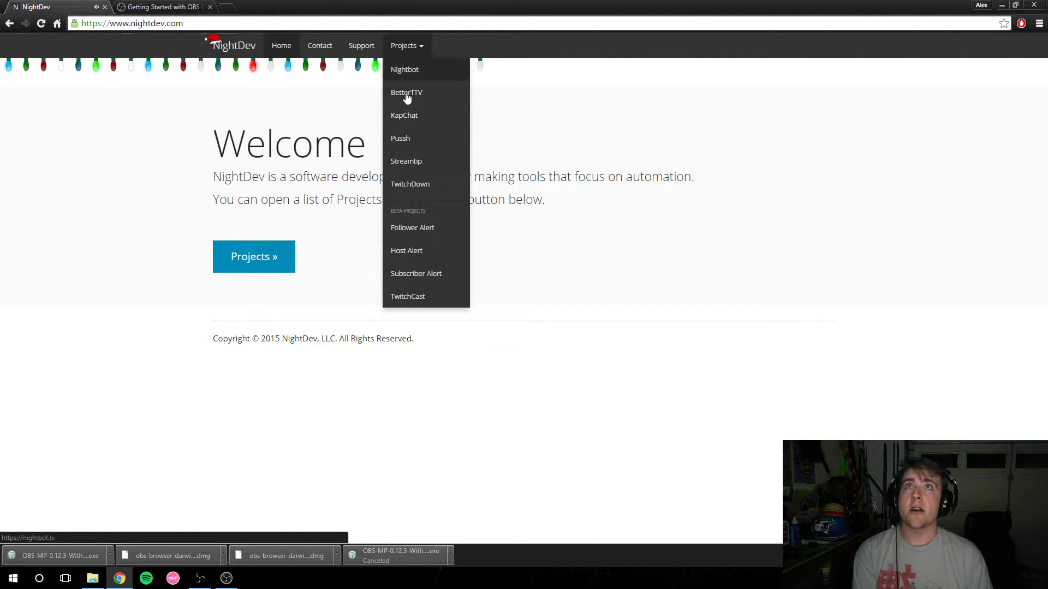
pyautogui.click(425, 228)
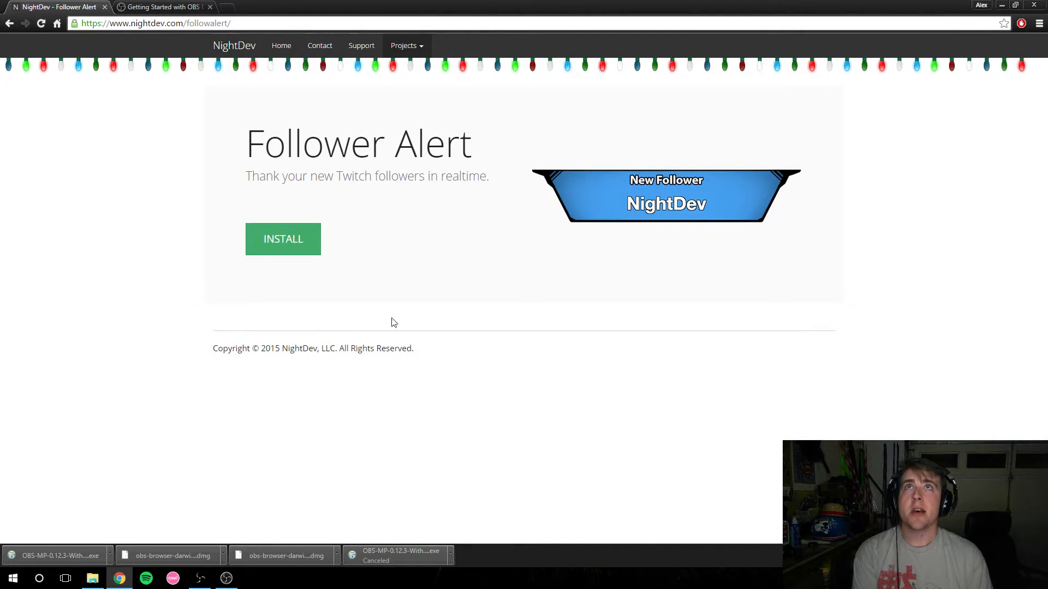
pyautogui.click(288, 238)
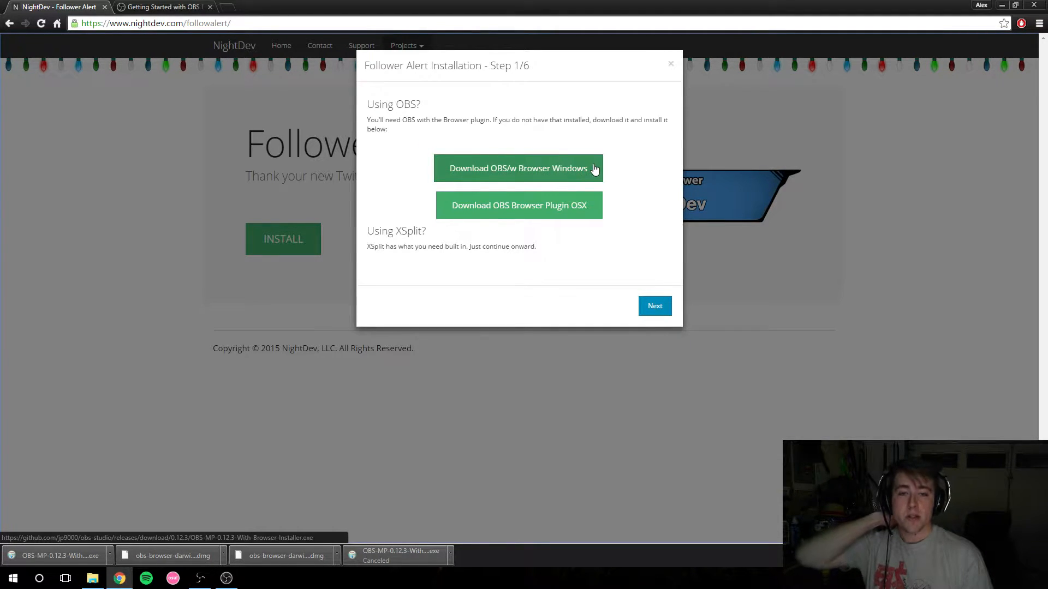
# Download the Windows version of OBS with the Browser plugin and move the installer onto the desktop
pyautogui.click(572, 169)
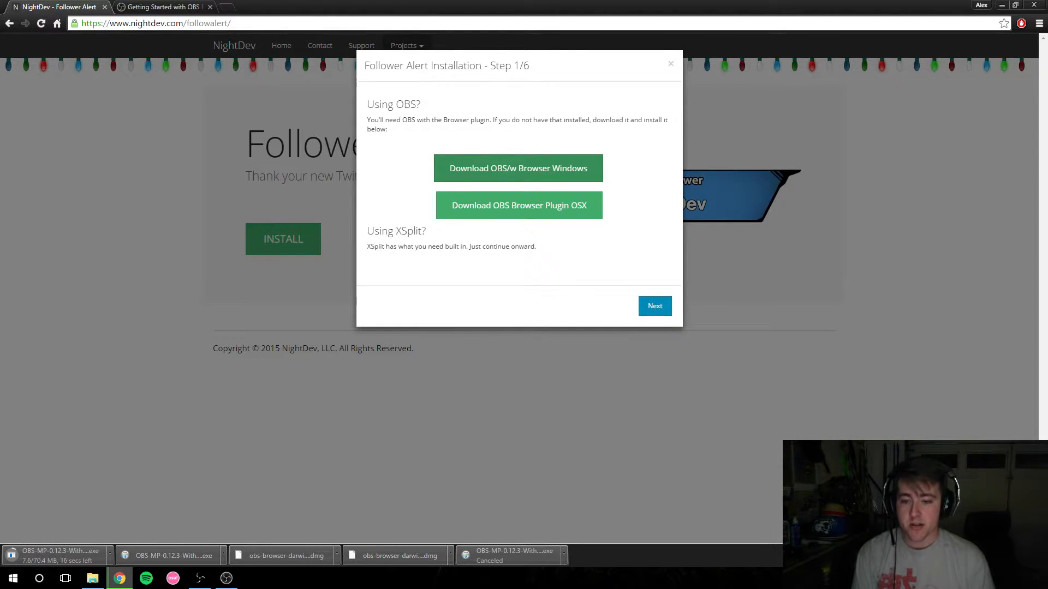
pyautogui.click(1001, 5)
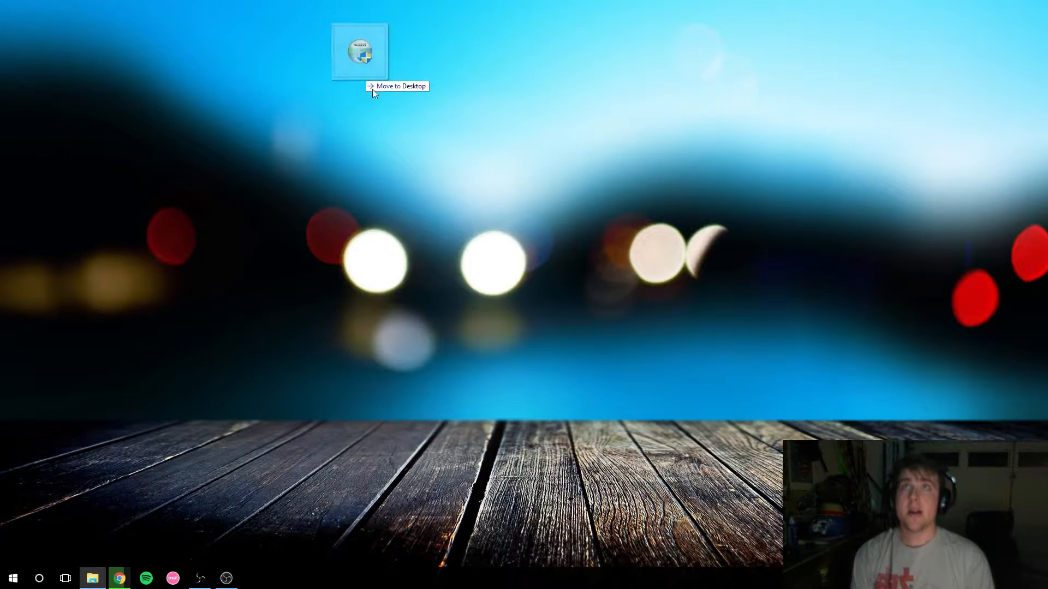
pyautogui.moveTo(38, 29); pyautogui.dragTo(471, 306)
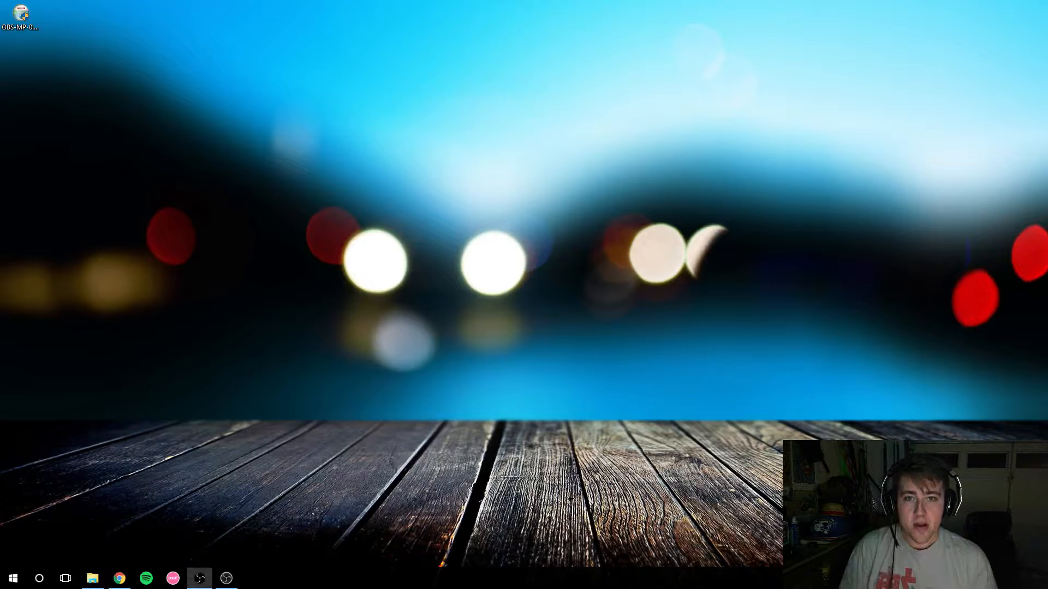
# Compare the OBS 0.12.3 window with the classic OBS v0.657b window, including the newer version's General settings
pyautogui.hotkey('alt', 'Tab')
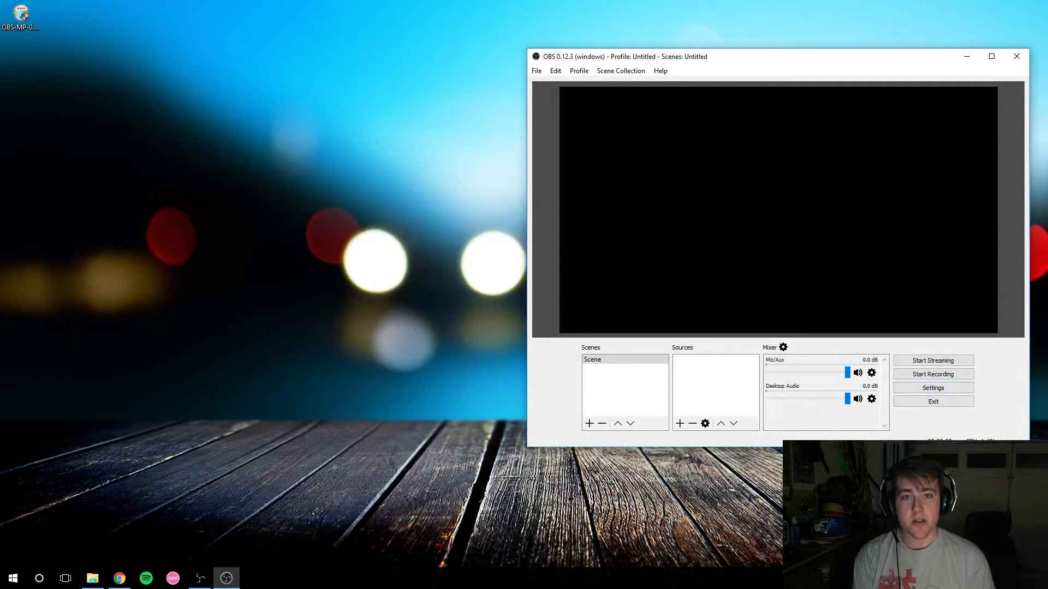
pyautogui.moveTo(505, 588); pyautogui.dragTo(277, 47)
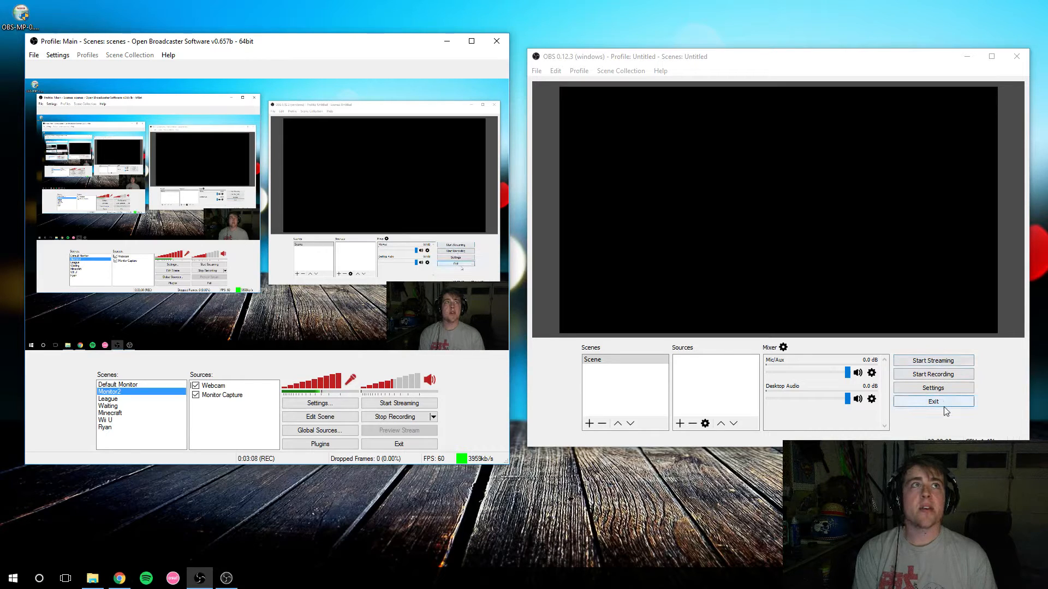
pyautogui.click(935, 388)
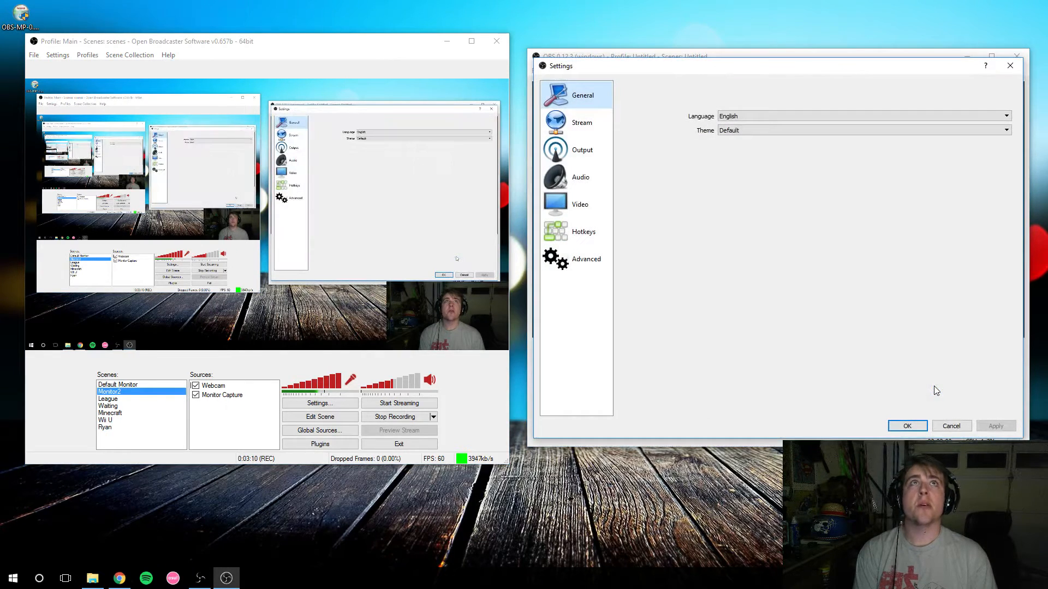
pyautogui.click(950, 426)
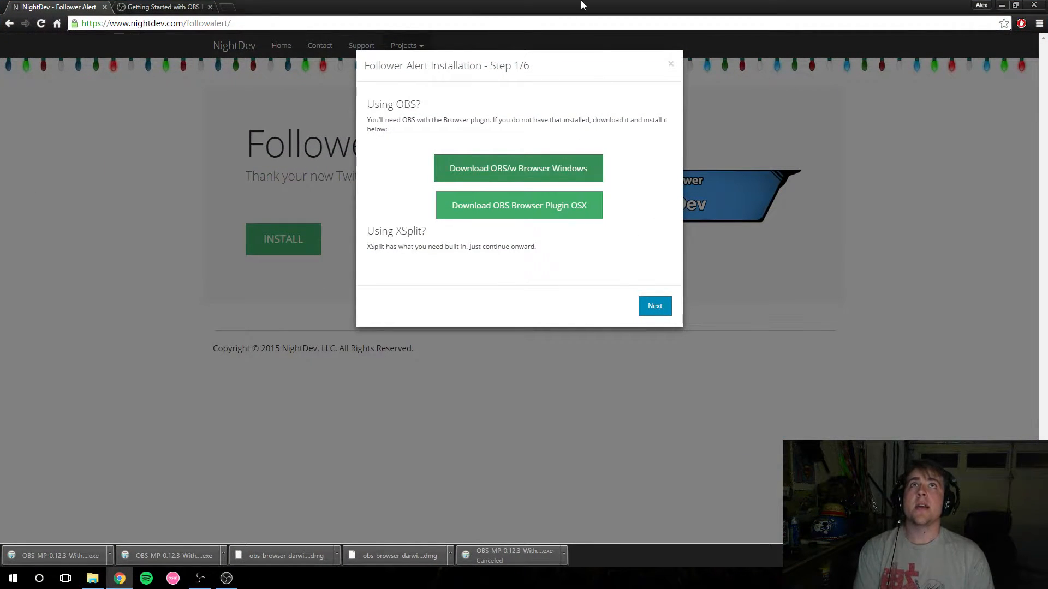
pyautogui.click(200, 579)
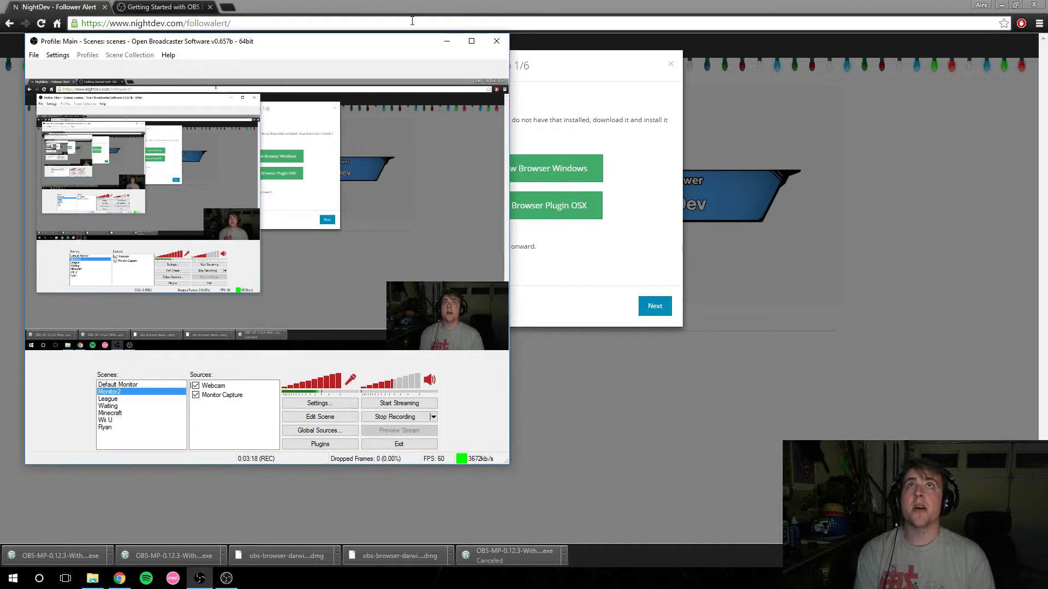
pyautogui.click(447, 40)
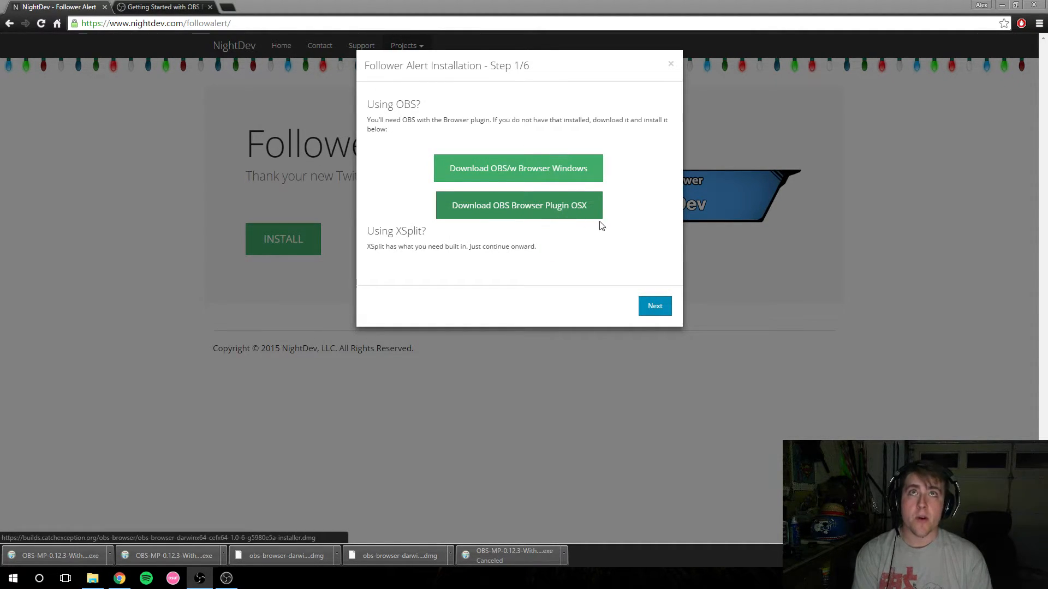
# Continue the Follower Alert installation to step 3 and enter LifeandPixels as the Twitch channel
pyautogui.click(665, 314)
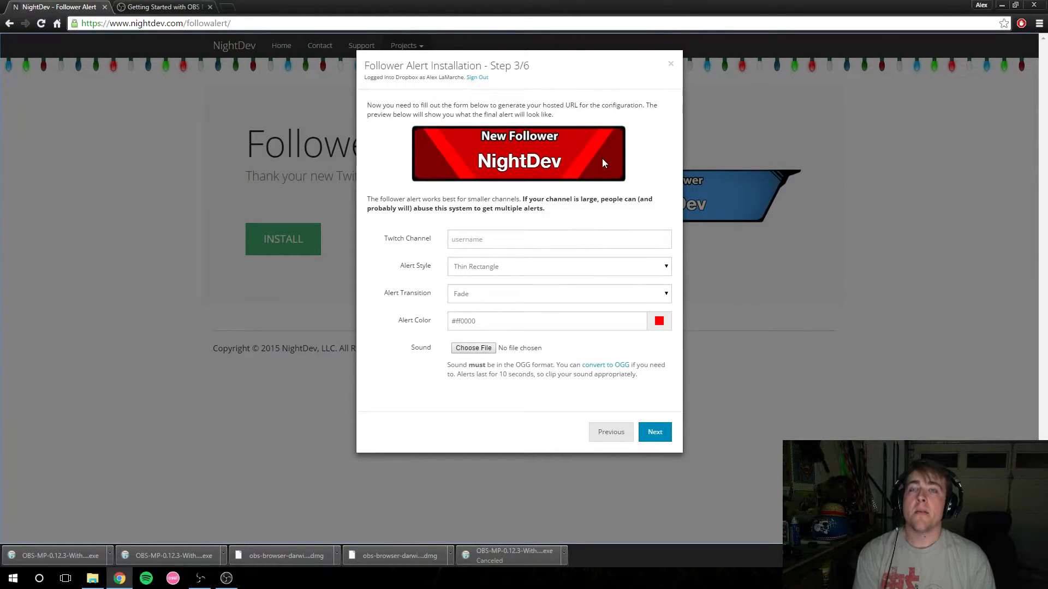
pyautogui.click(547, 240)
pyautogui.write('LifeandPixels')
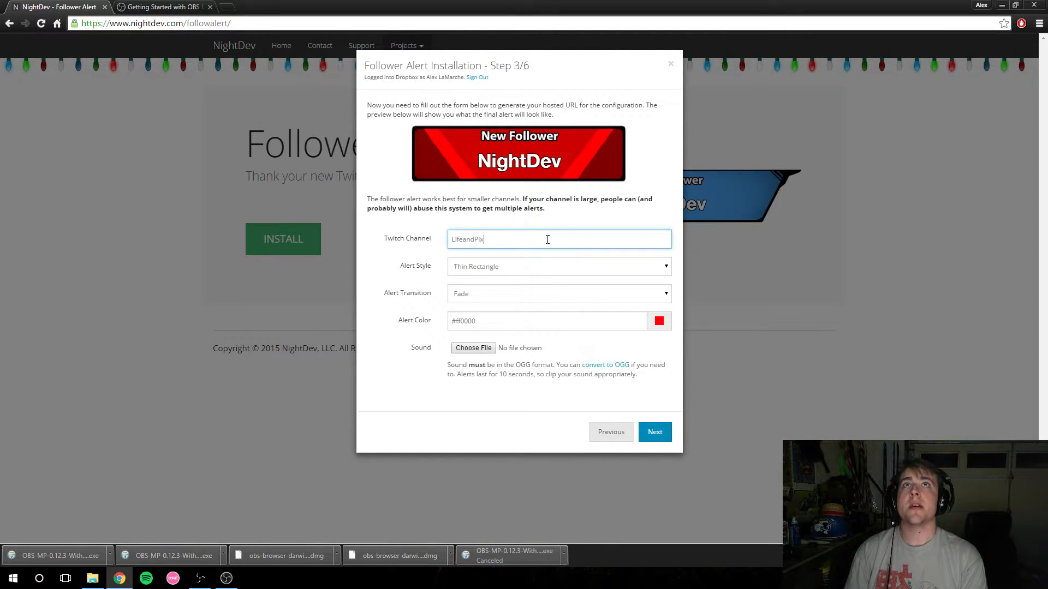
# Preview the Wide Rectangle, Trapezoid and Flipped Trapezoid alert styles in turn
pyautogui.click(665, 268)
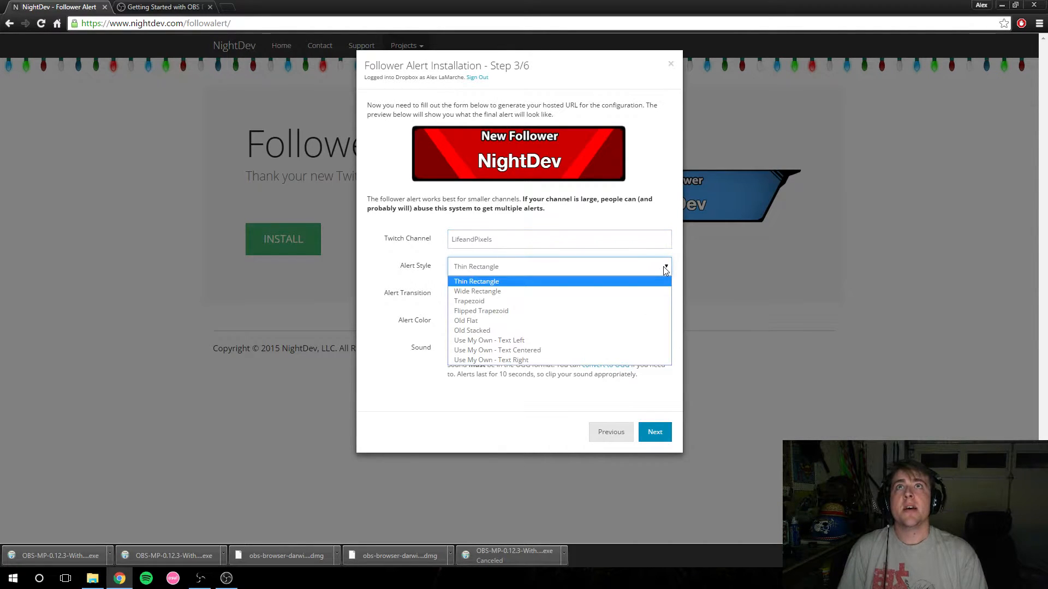
pyautogui.click(526, 290)
pyautogui.click(521, 272)
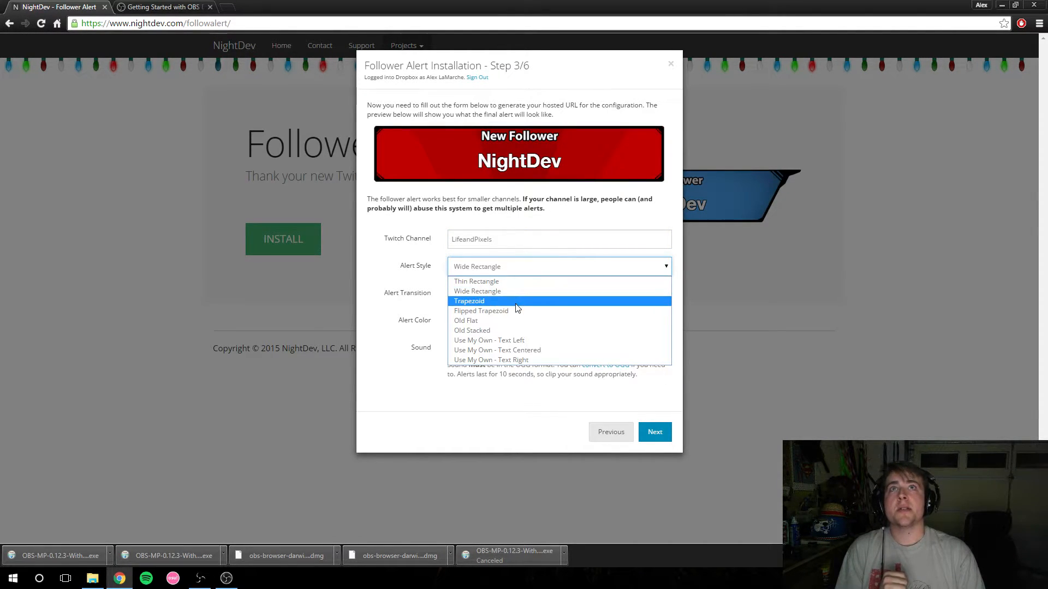
pyautogui.click(517, 302)
pyautogui.click(525, 266)
pyautogui.click(523, 311)
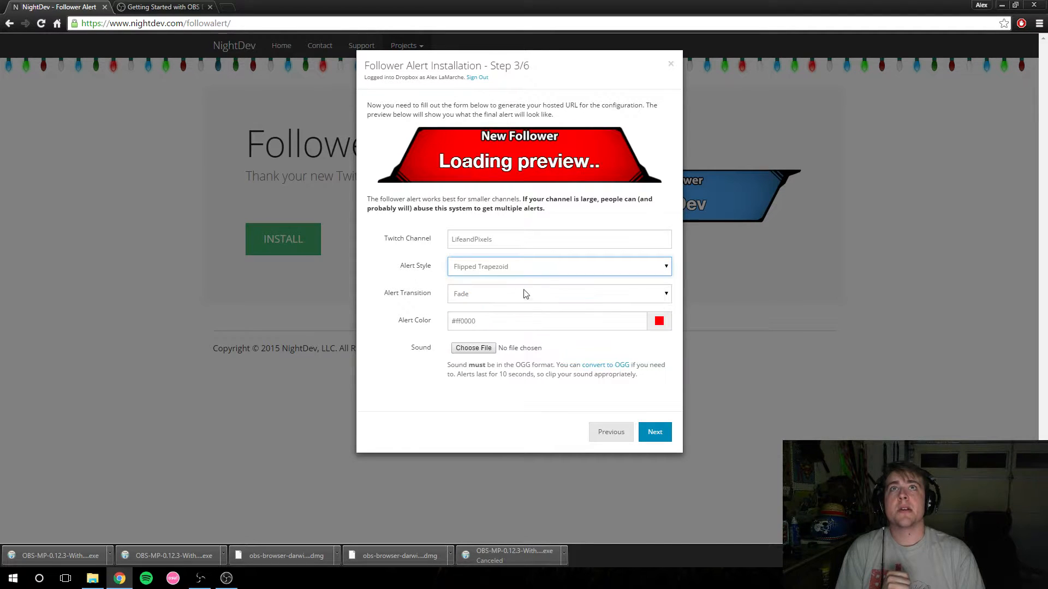
# Set the alert style to Use My Own - Text Centered with NewFollow.png as the custom alert, keeping the Fade transition
pyautogui.click(526, 267)
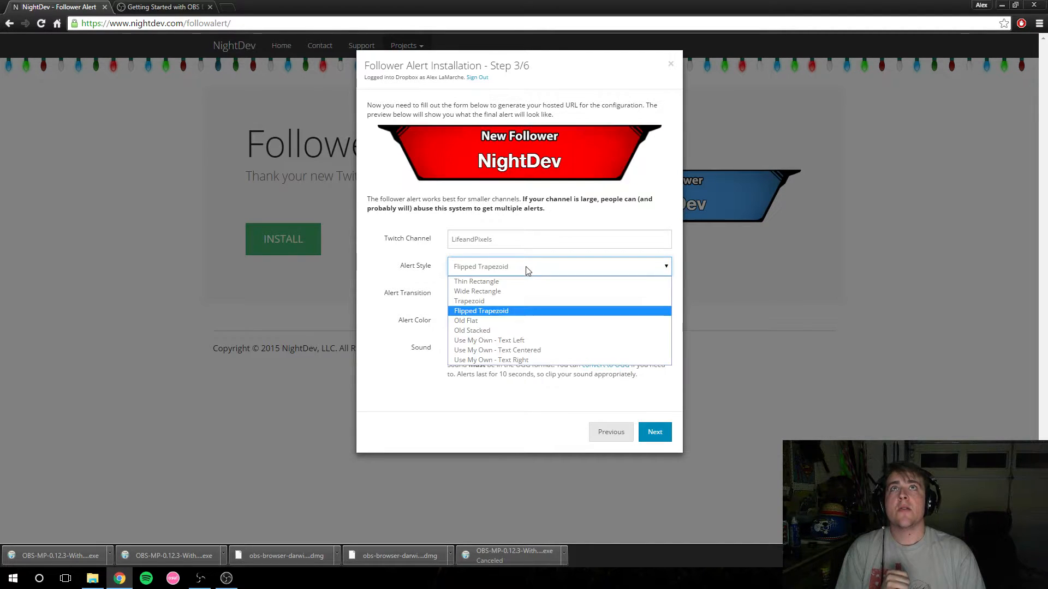
pyautogui.click(527, 349)
pyautogui.click(474, 321)
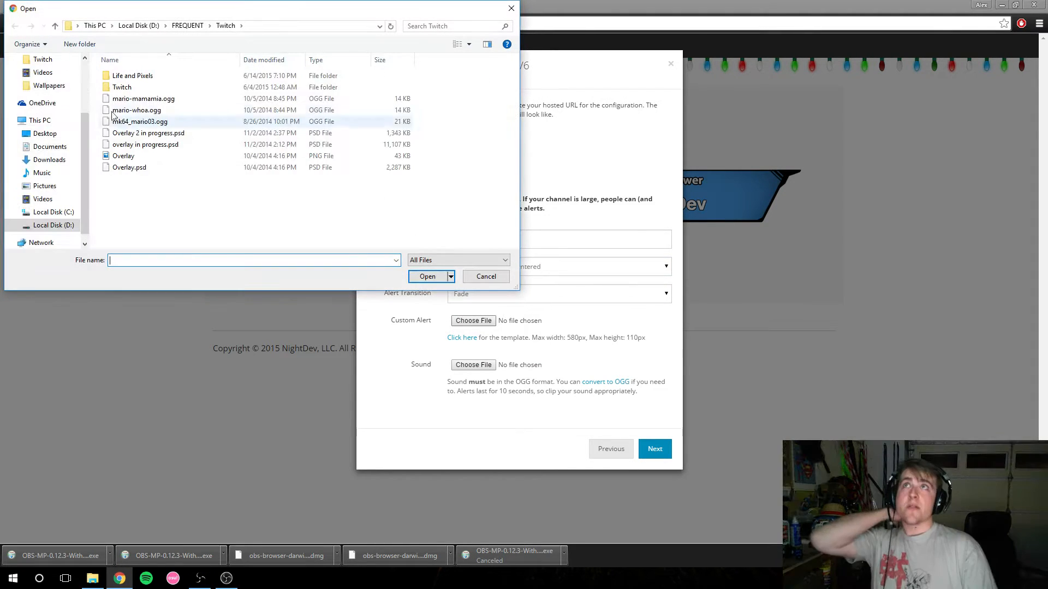
pyautogui.doubleClick(131, 87)
pyautogui.doubleClick(128, 89)
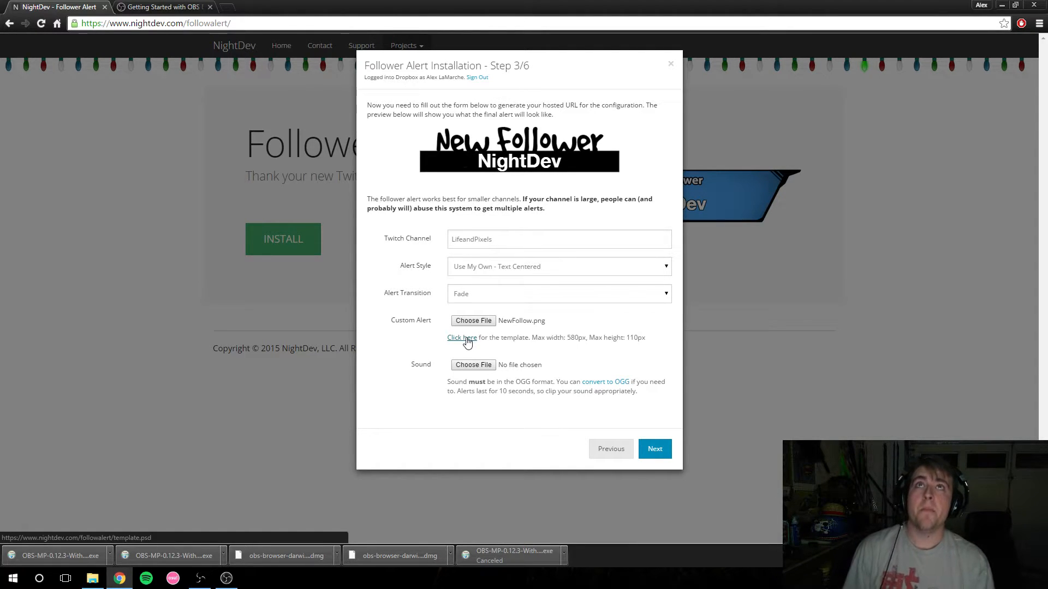
pyautogui.click(480, 294)
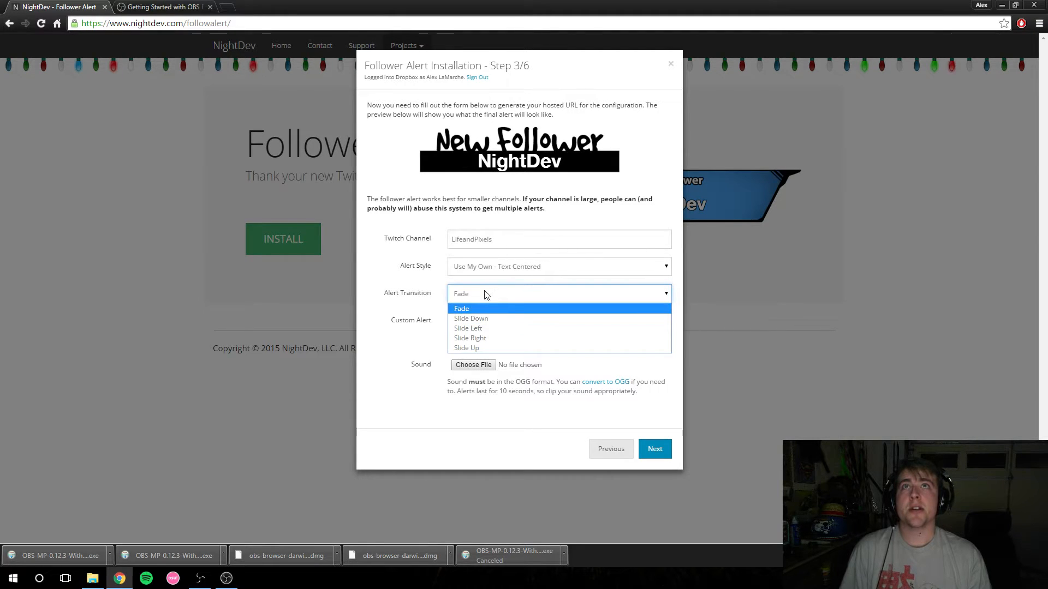
pyautogui.click(486, 294)
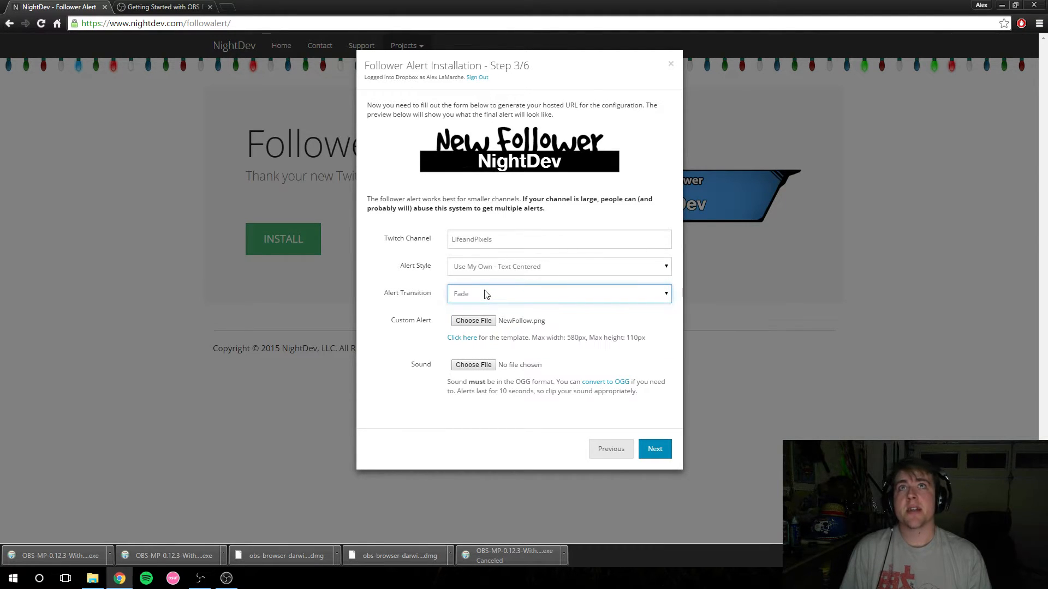
# Choose mk64_mario03.ogg from the FREQUENT > Twitch folder as the alert sound and generate the hosted alert URL
pyautogui.click(483, 367)
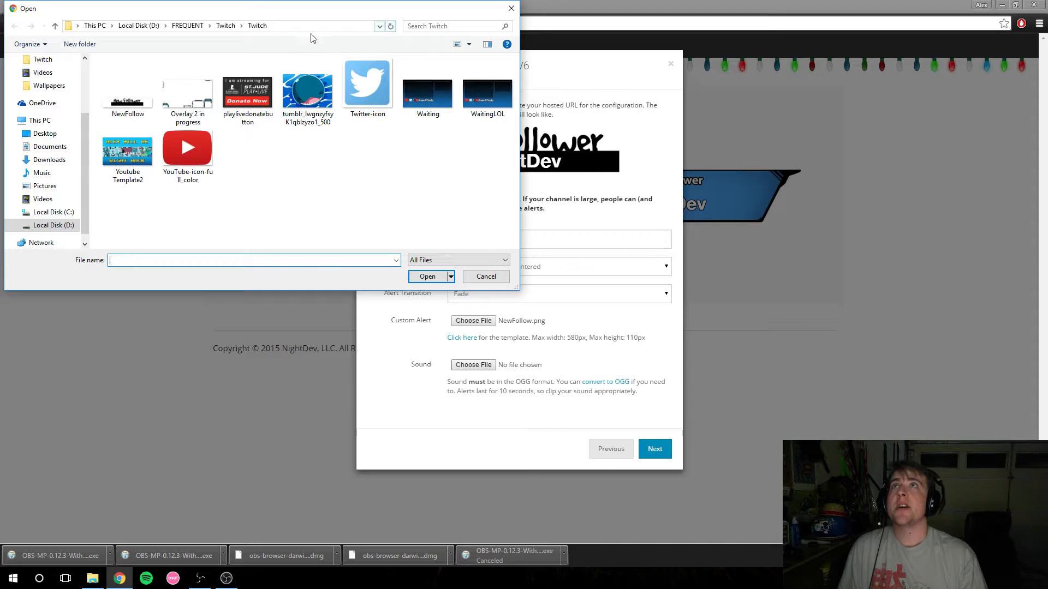
pyautogui.click(225, 26)
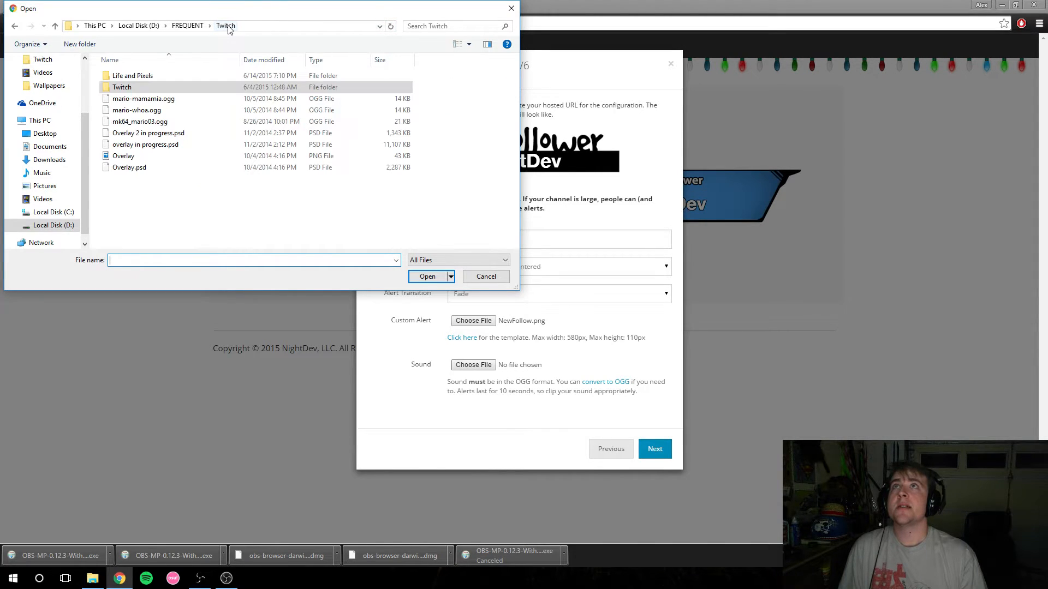
pyautogui.click(159, 111)
pyautogui.click(172, 101)
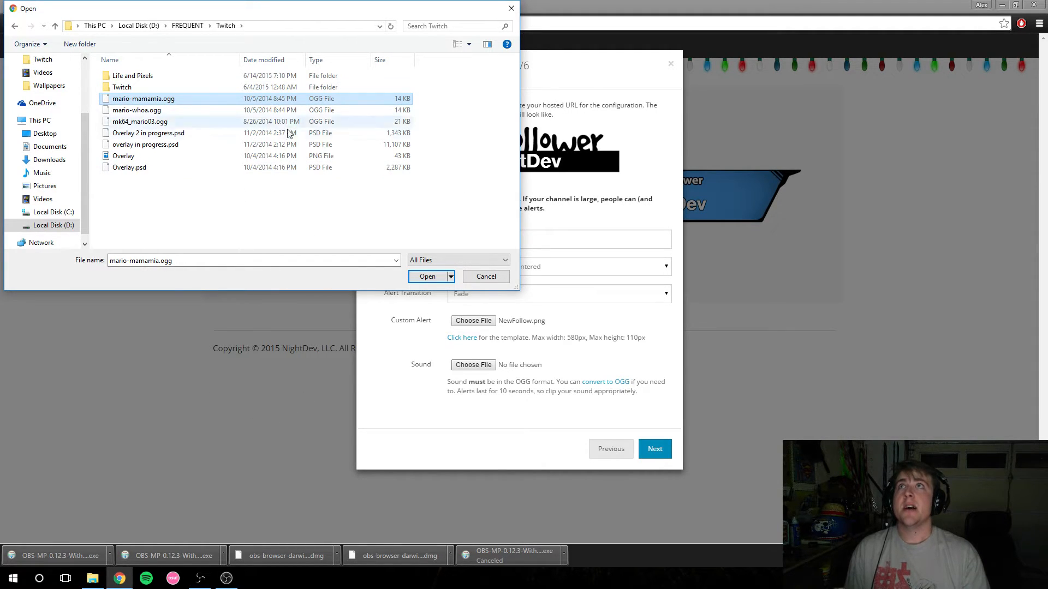
pyautogui.click(158, 121)
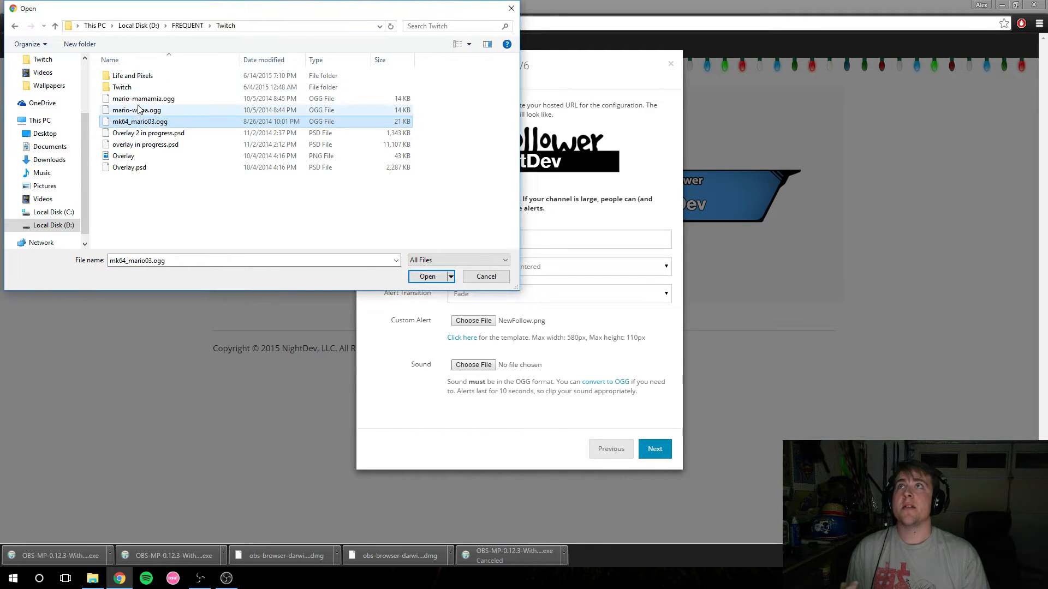
pyautogui.click(153, 110)
pyautogui.click(153, 110)
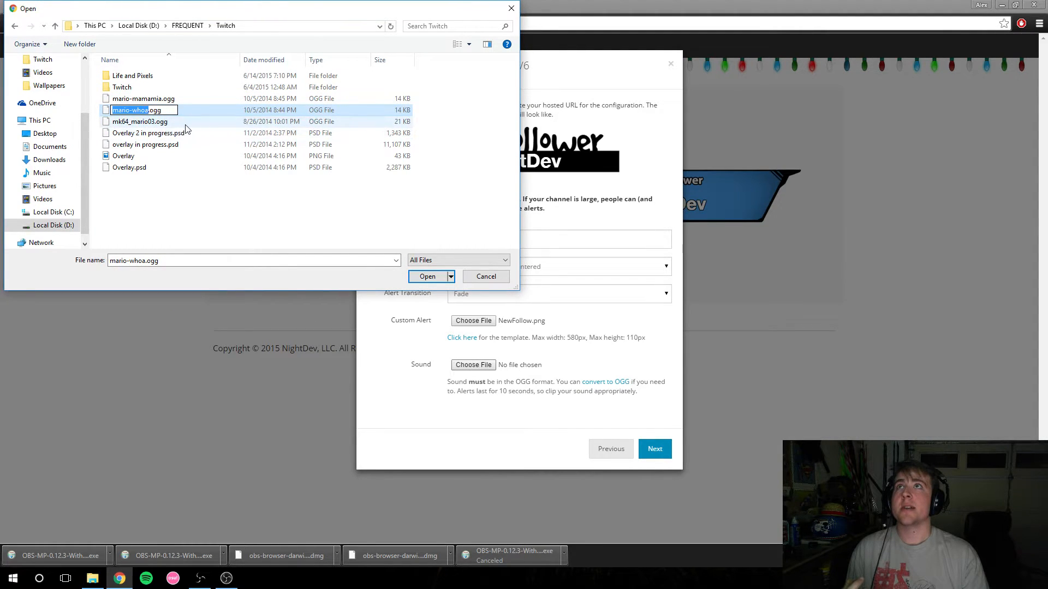
pyautogui.doubleClick(150, 121)
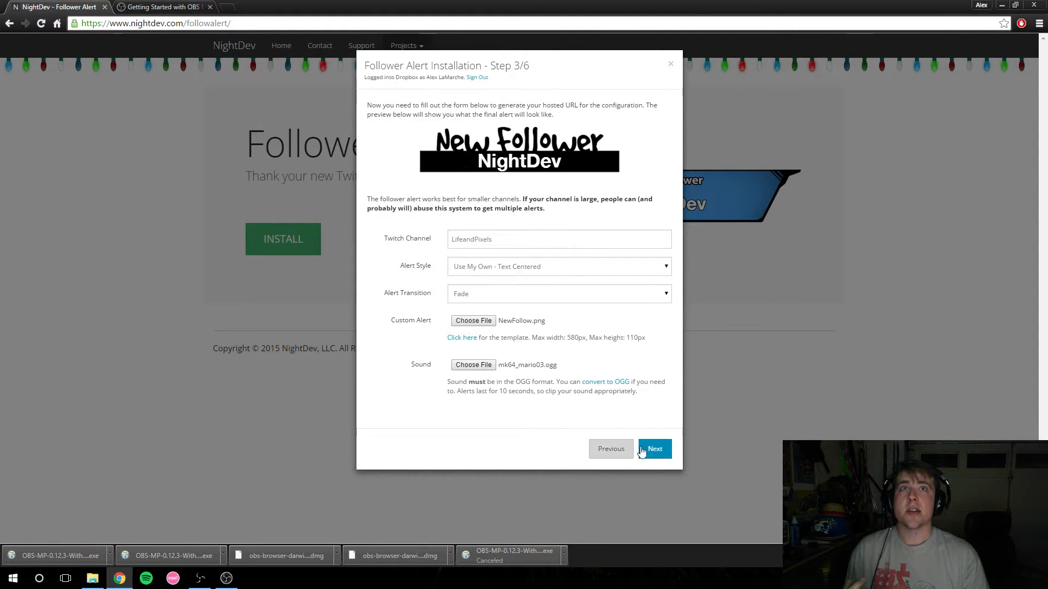
pyautogui.click(667, 449)
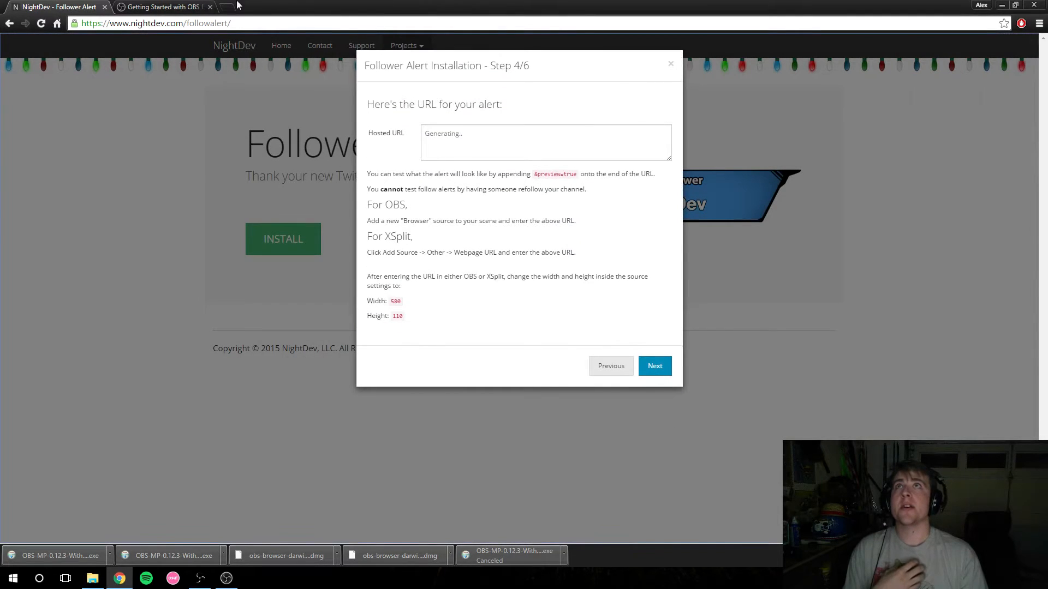
# Search the web for "convert to ogg", view Online-Convert's audio-to-OGG page and return to the Follower Alert installation
pyautogui.click(180, 7)
pyautogui.click(203, 25)
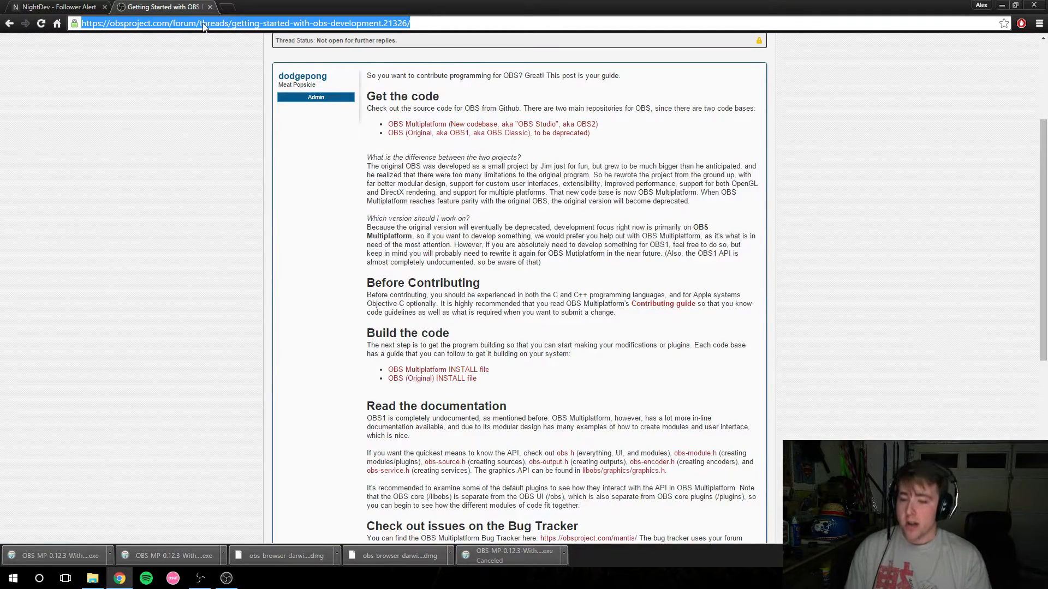
pyautogui.write('convert ')
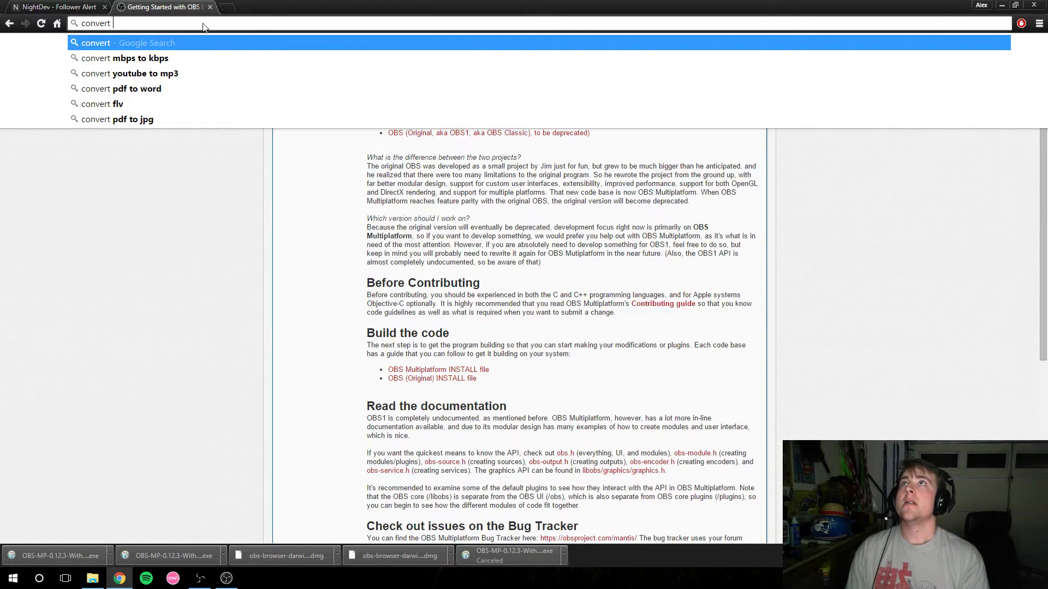
pyautogui.write('to ogg')
pyautogui.press('Return')
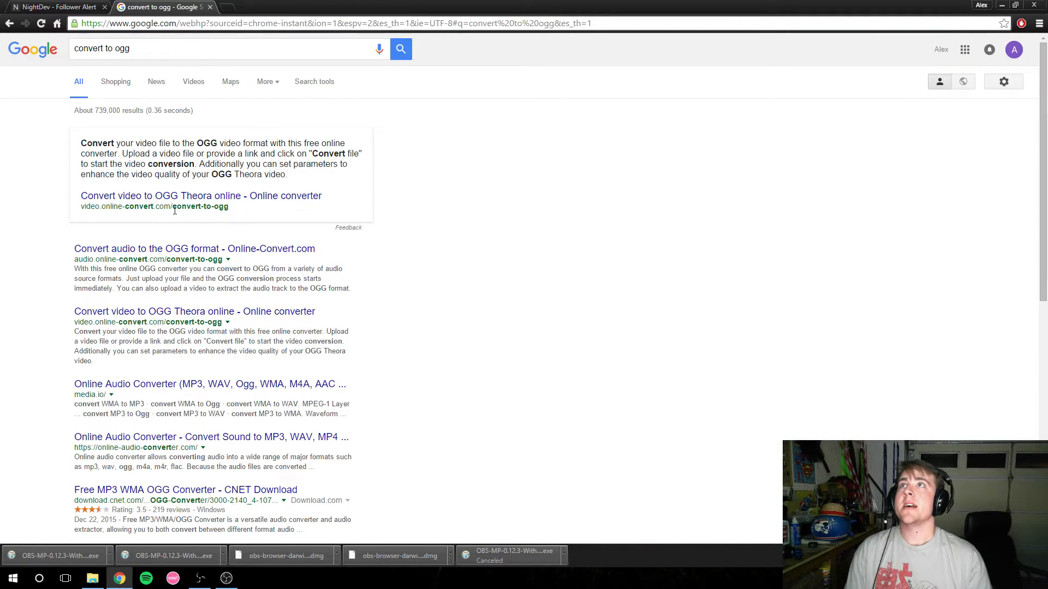
pyautogui.click(174, 249)
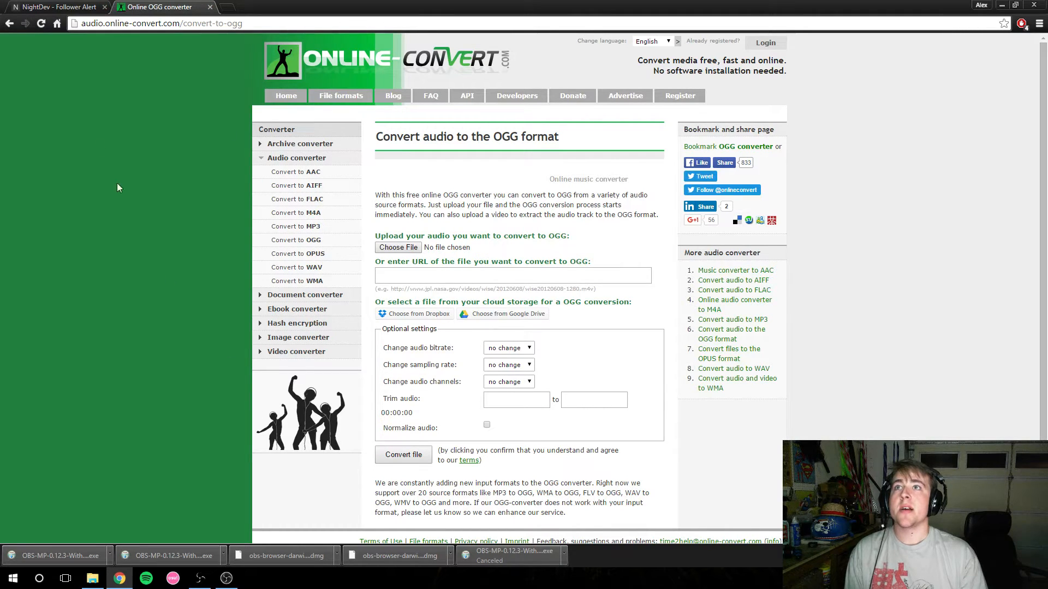
pyautogui.click(48, 6)
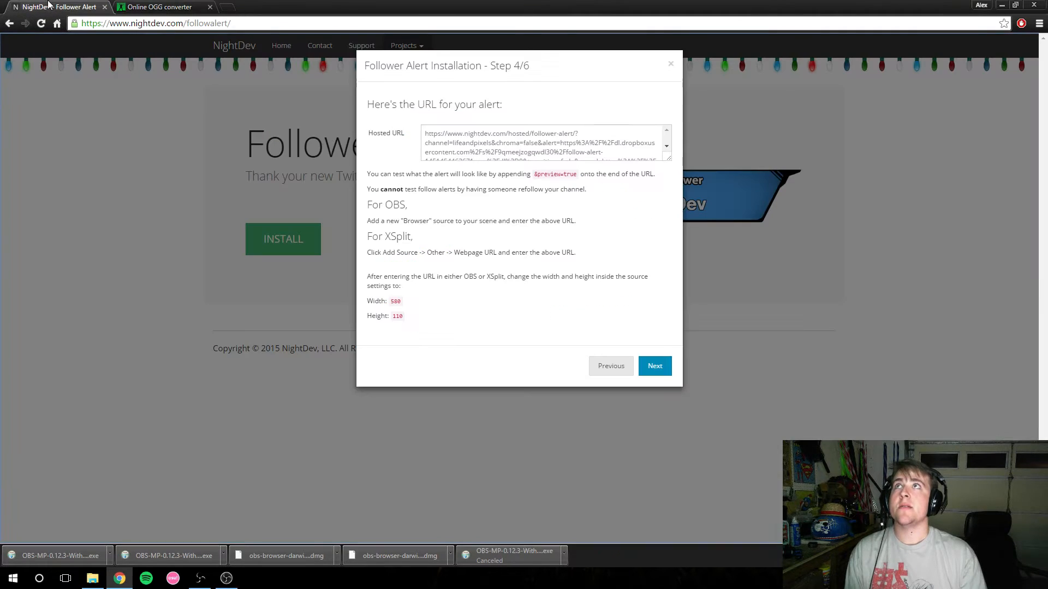
# Return to the alert form, regenerate the hosted URL with the same settings and copy it
pyautogui.click(610, 366)
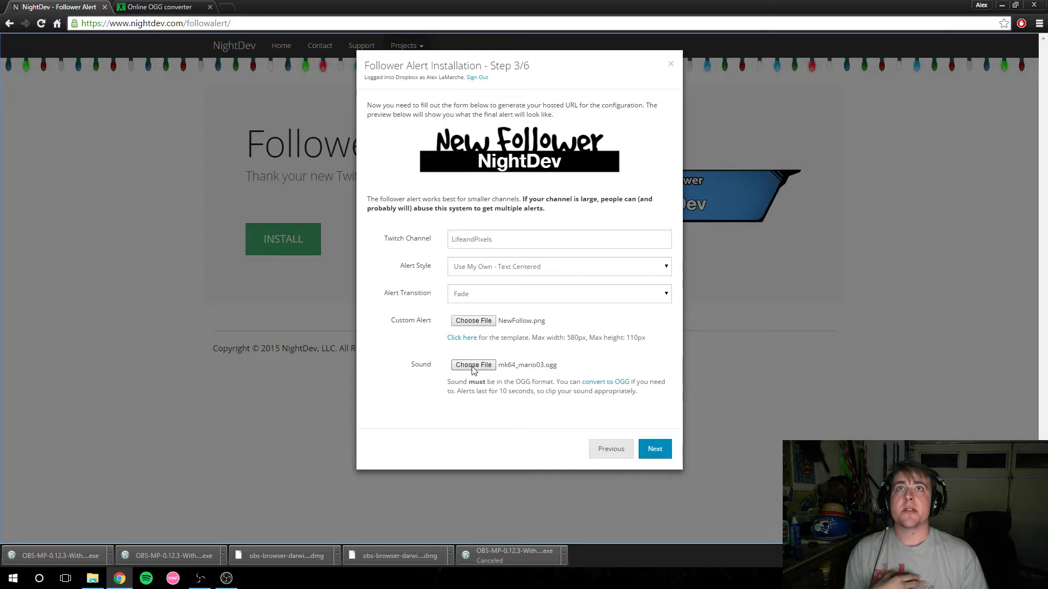
pyautogui.click(657, 450)
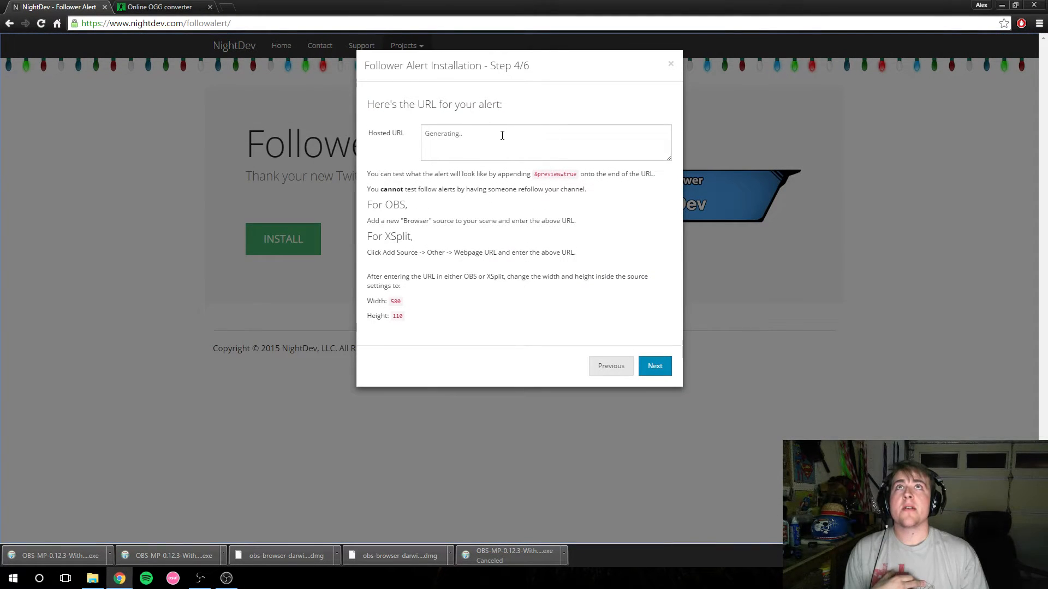
pyautogui.click(424, 134)
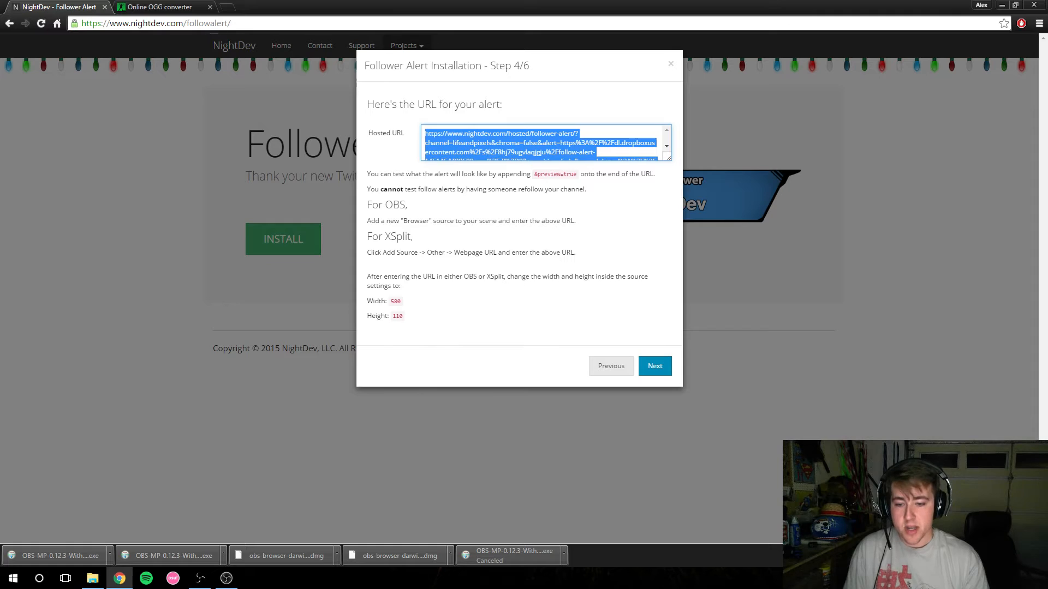
# Switch to OBS and add a new BrowserSource named Follow Alert to the scene
pyautogui.hotkey('alt', 'Tab')
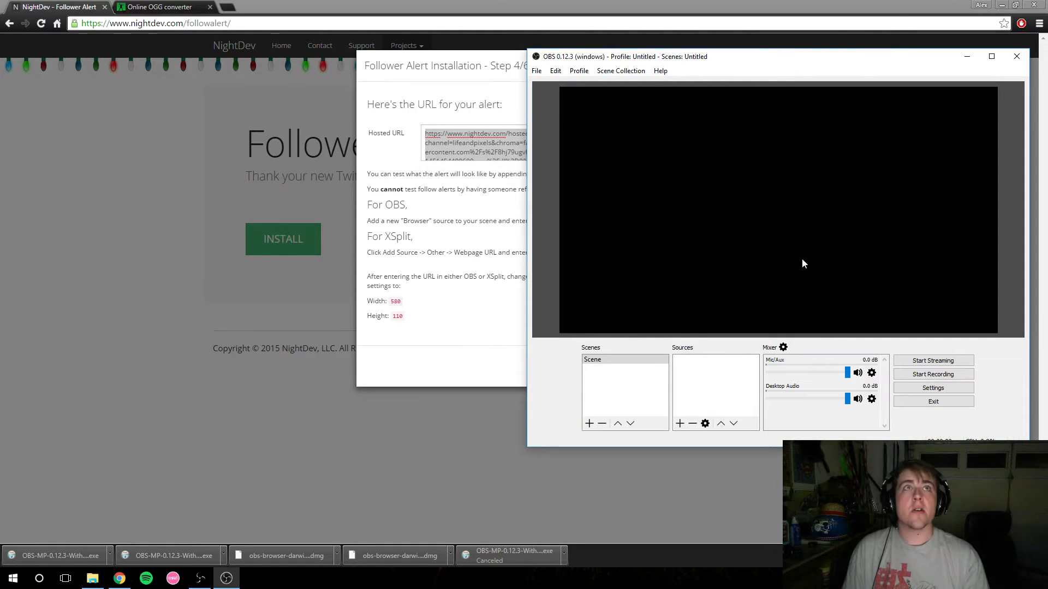
pyautogui.rightClick(709, 371)
pyautogui.moveTo(729, 376)
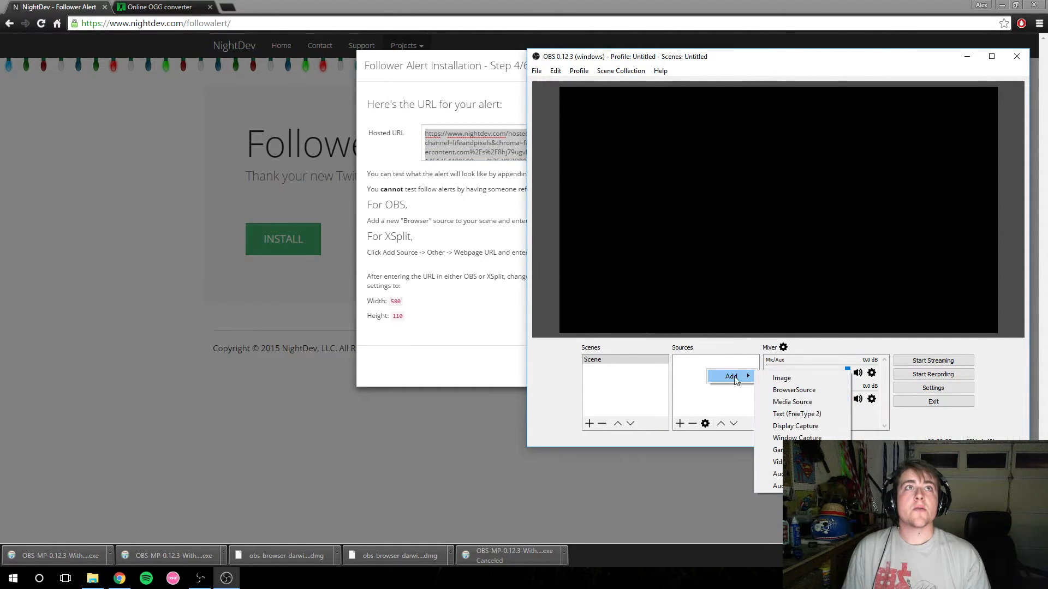
pyautogui.click(798, 390)
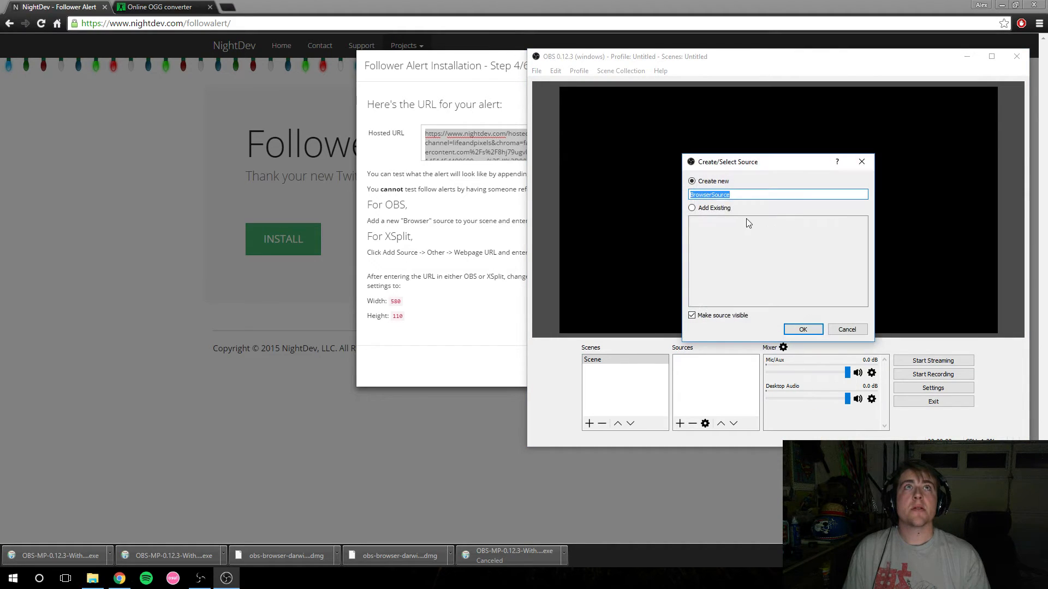
pyautogui.write('Follow Alert')
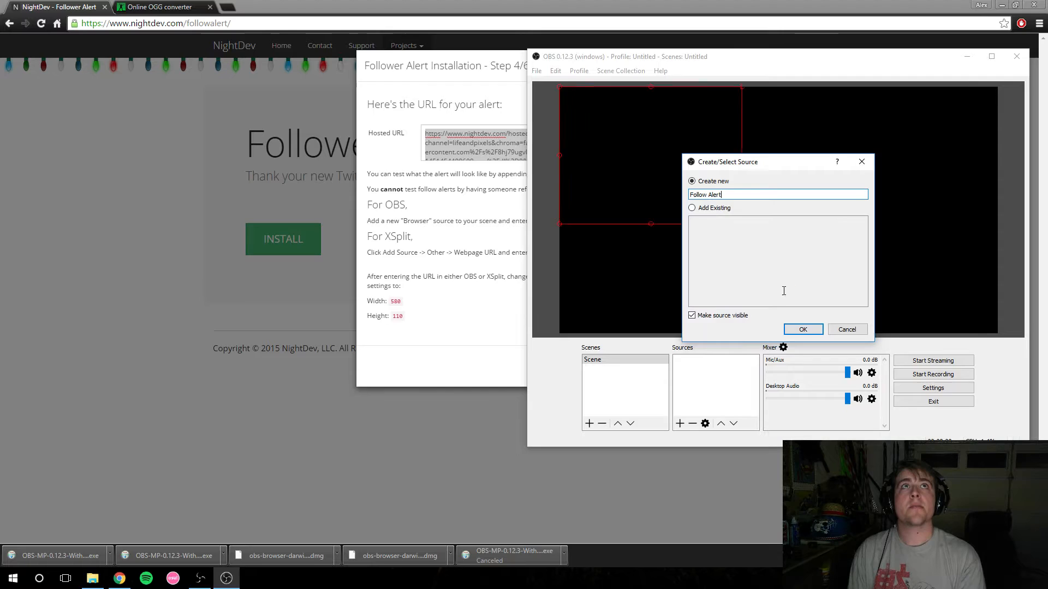
pyautogui.press('Return')
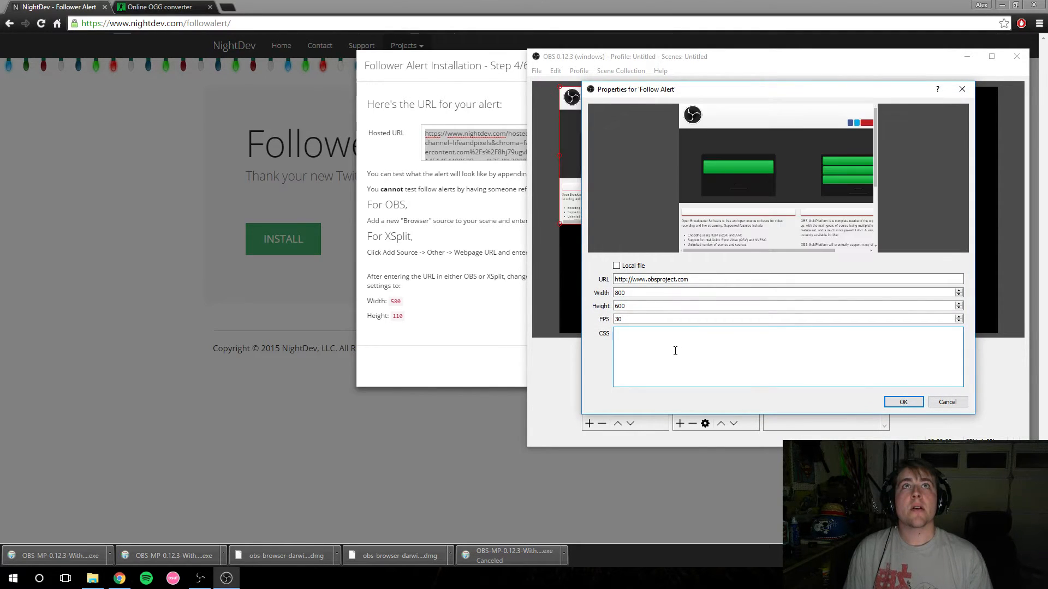
# Replace the source's URL with the copied alert URL and set its width to 580 and height to 110
pyautogui.moveTo(711, 279); pyautogui.dragTo(528, 273)
pyautogui.hotkey('ctrl', 'v')
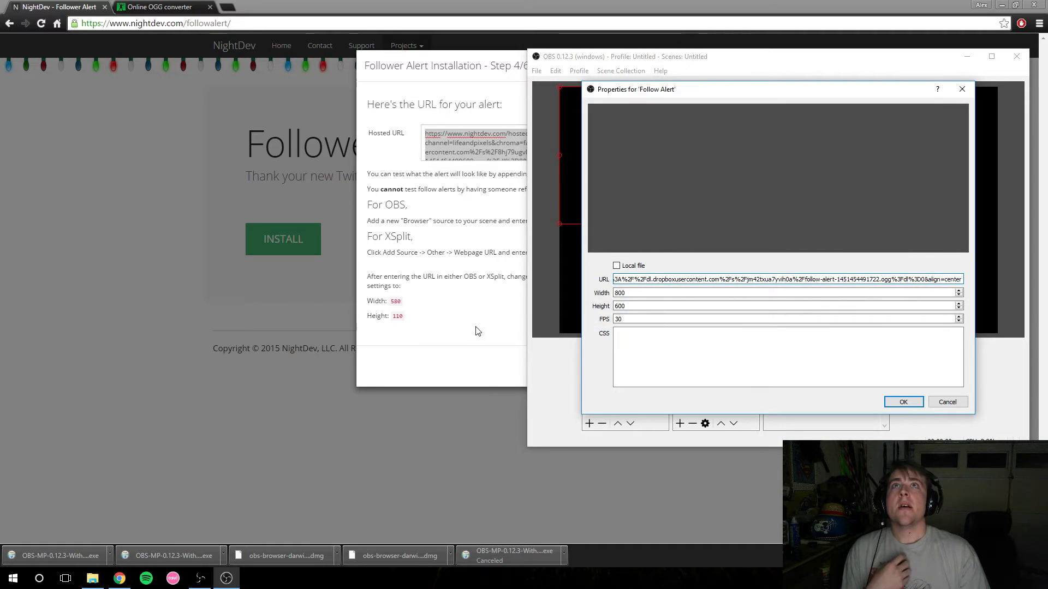
pyautogui.press('Tab')
pyautogui.write('580')
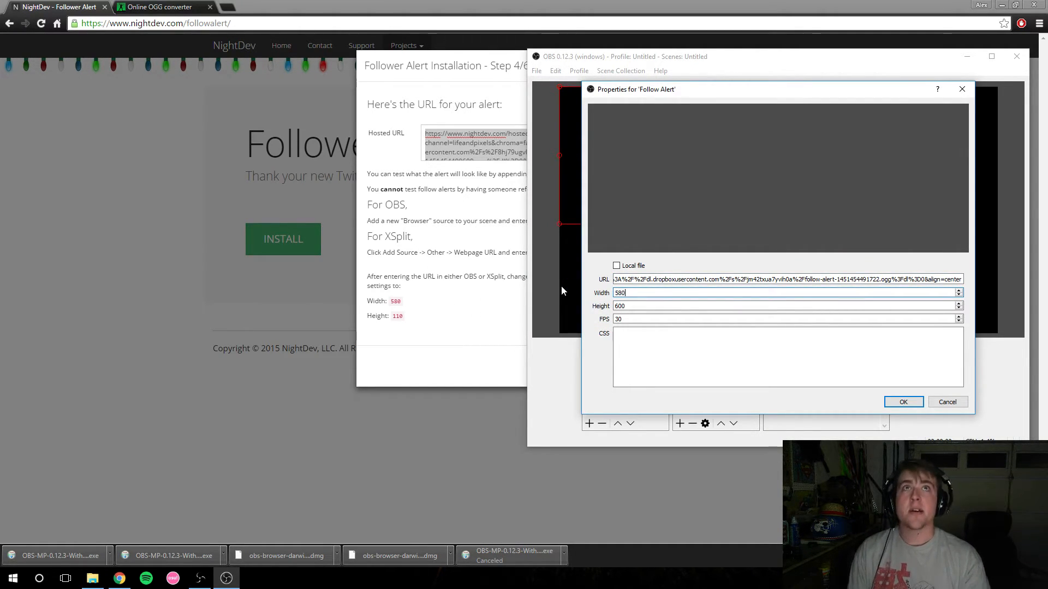
pyautogui.press('Tab')
pyautogui.write('110')
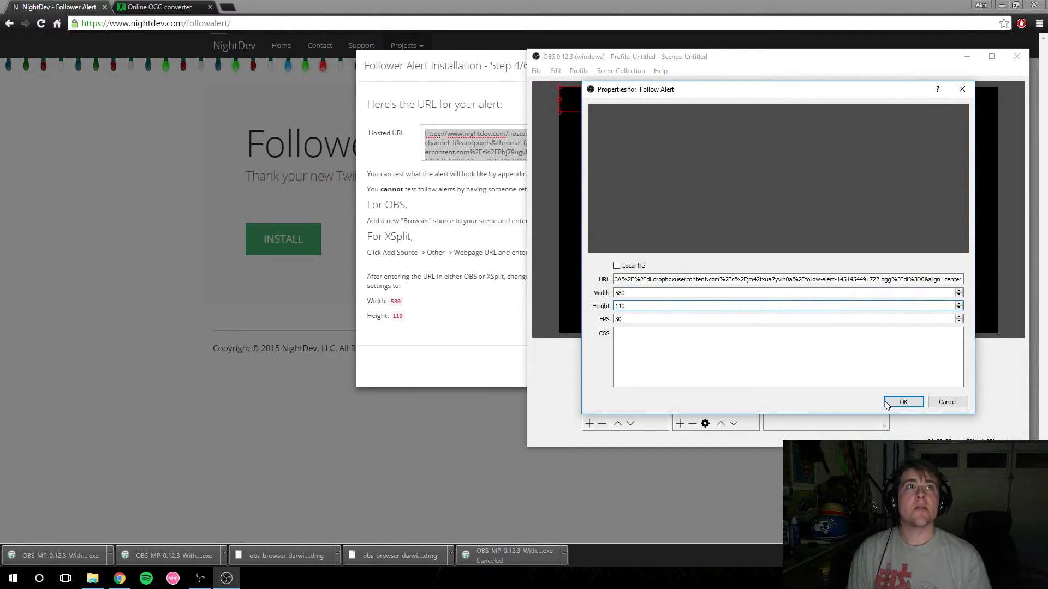
pyautogui.click(903, 401)
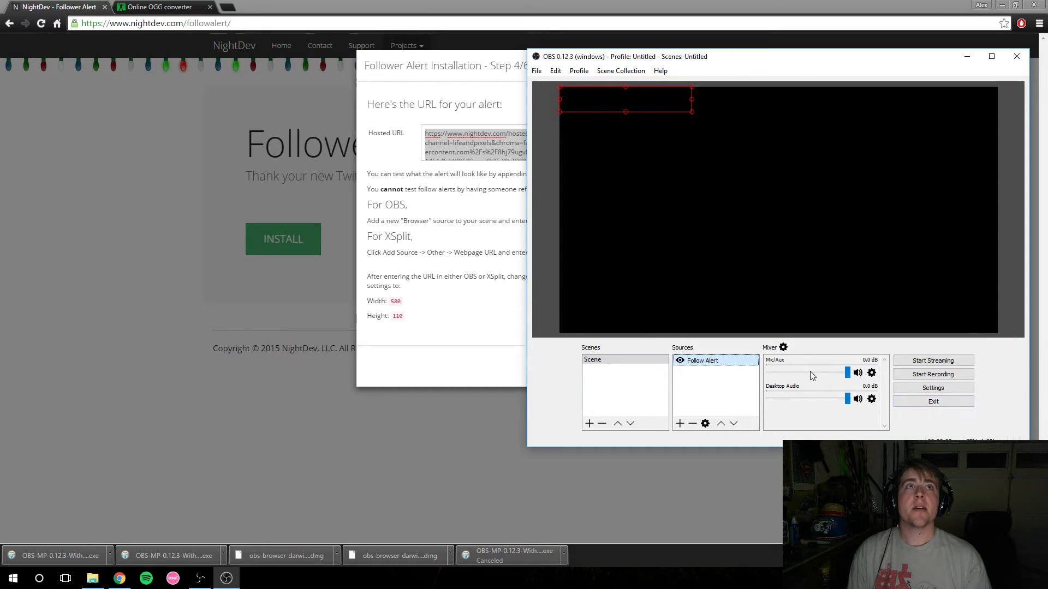
# Move the Follow Alert source near the centre of the canvas and append &preview=true to its URL
pyautogui.moveTo(628, 113); pyautogui.dragTo(785, 209)
pyautogui.rightClick(740, 360)
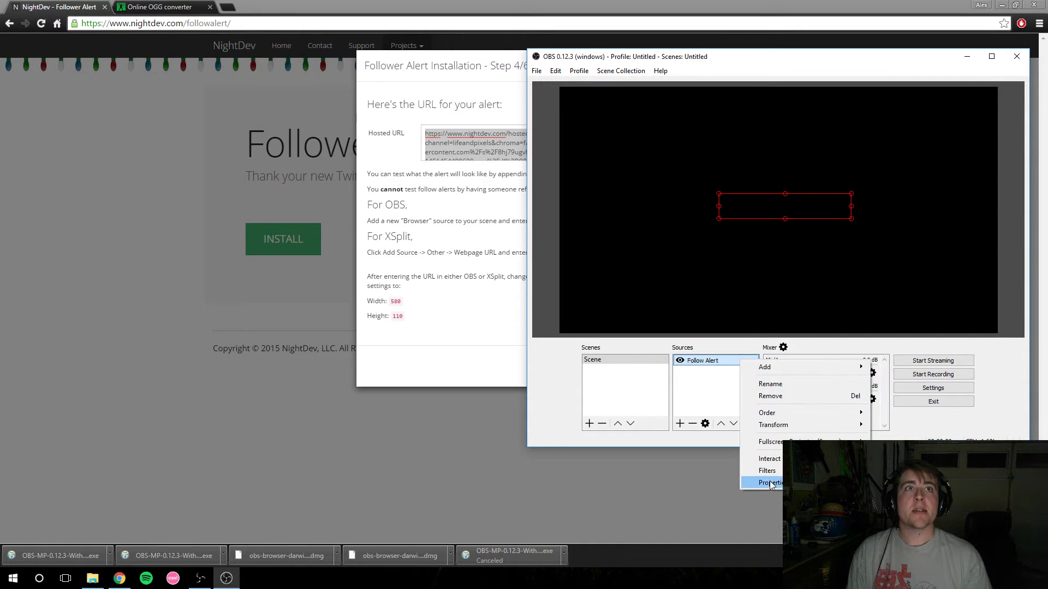
pyautogui.click(771, 484)
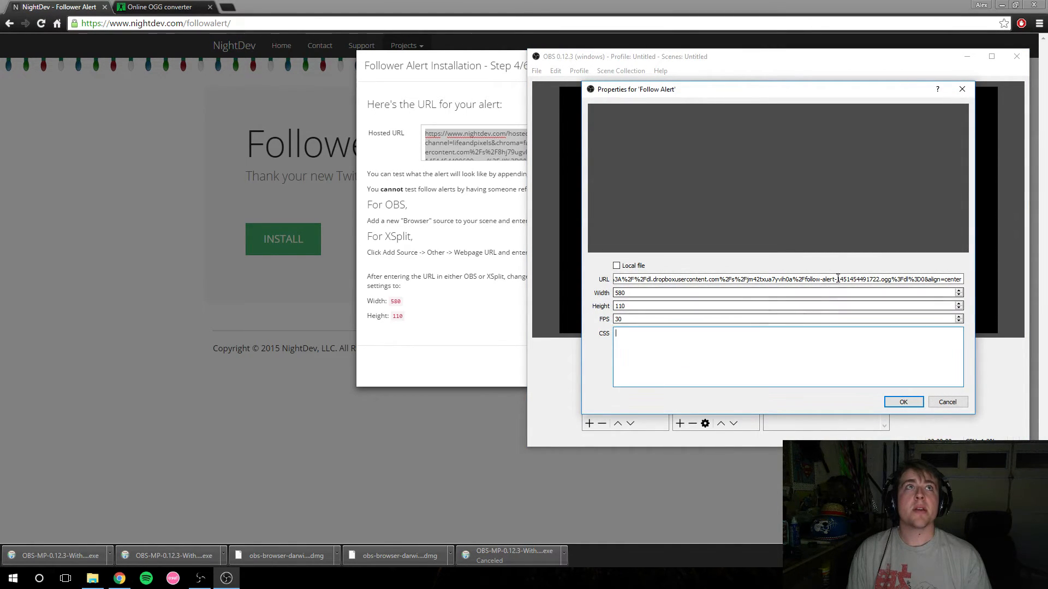
pyautogui.moveTo(863, 279); pyautogui.dragTo(963, 280)
pyautogui.click(963, 279)
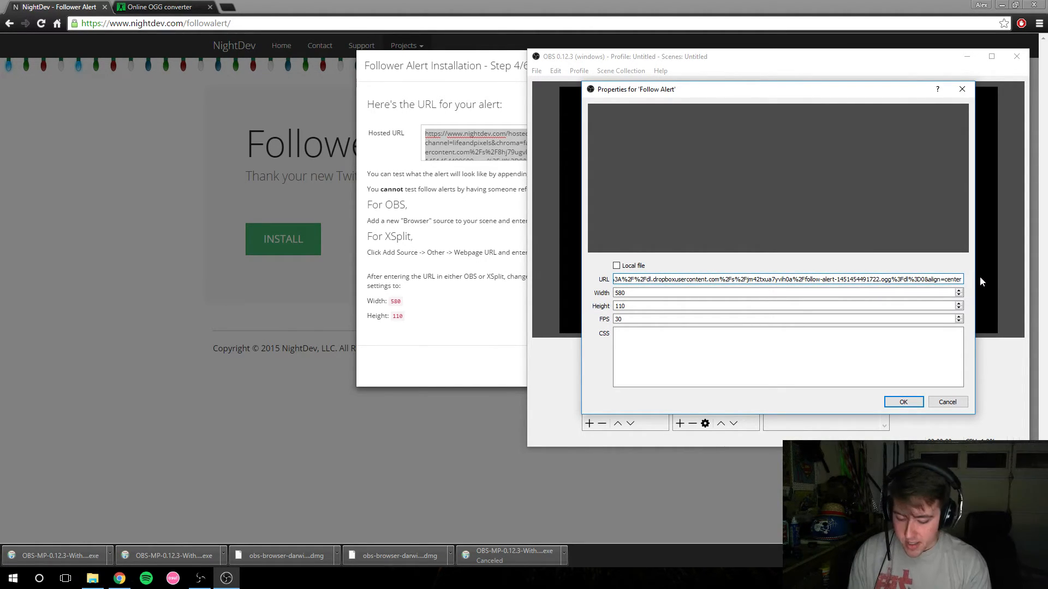
pyautogui.write('&preview=tru')
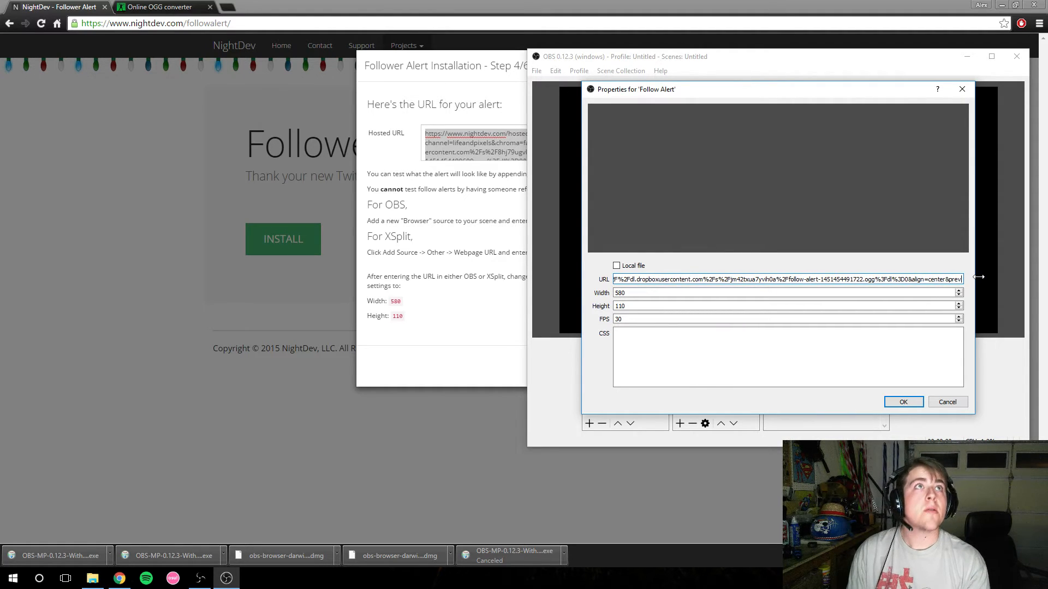
pyautogui.write('e')
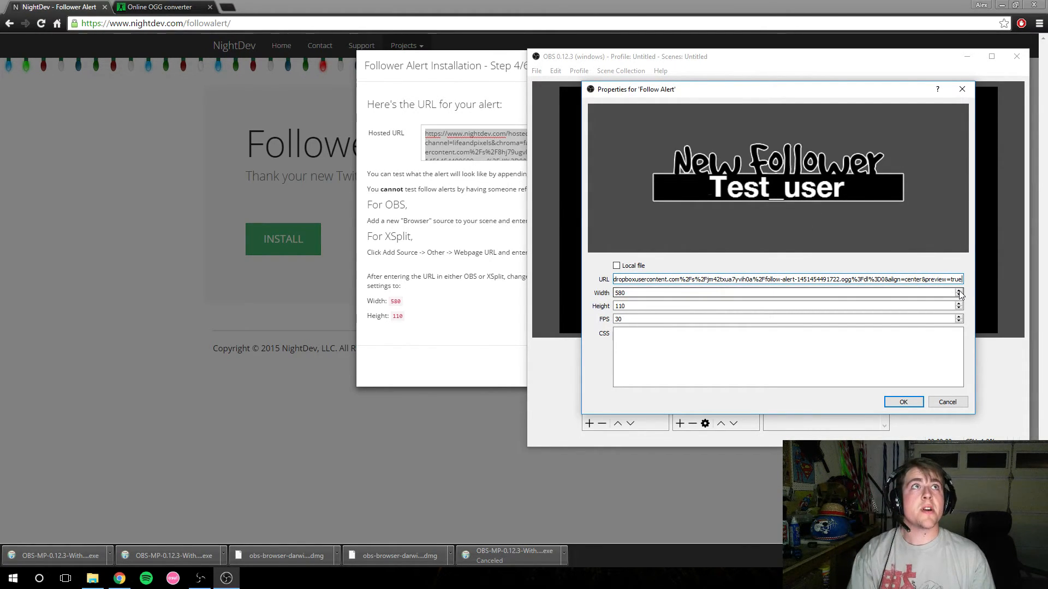
# Remove &preview=true from the Follow Alert URL, re-enter it to replay the test alert, and accept the properties
pyautogui.press('BackSpace')
pyautogui.press('BackSpace')
pyautogui.press('BackSpace')
pyautogui.press('BackSpace')
pyautogui.press('BackSpace')
pyautogui.press('BackSpace')
pyautogui.press('BackSpace')
pyautogui.press('BackSpace')
pyautogui.press('BackSpace')
pyautogui.press('BackSpace')
pyautogui.press('BackSpace')
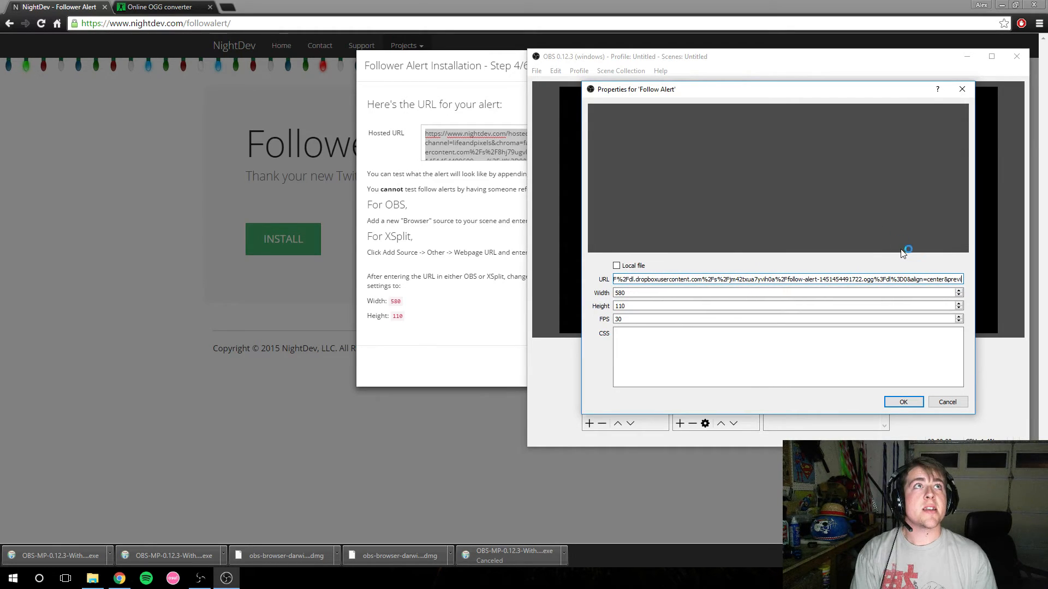
pyautogui.press('BackSpace')
pyautogui.press('BackSpace')
pyautogui.press('BackSpace')
pyautogui.write('r')
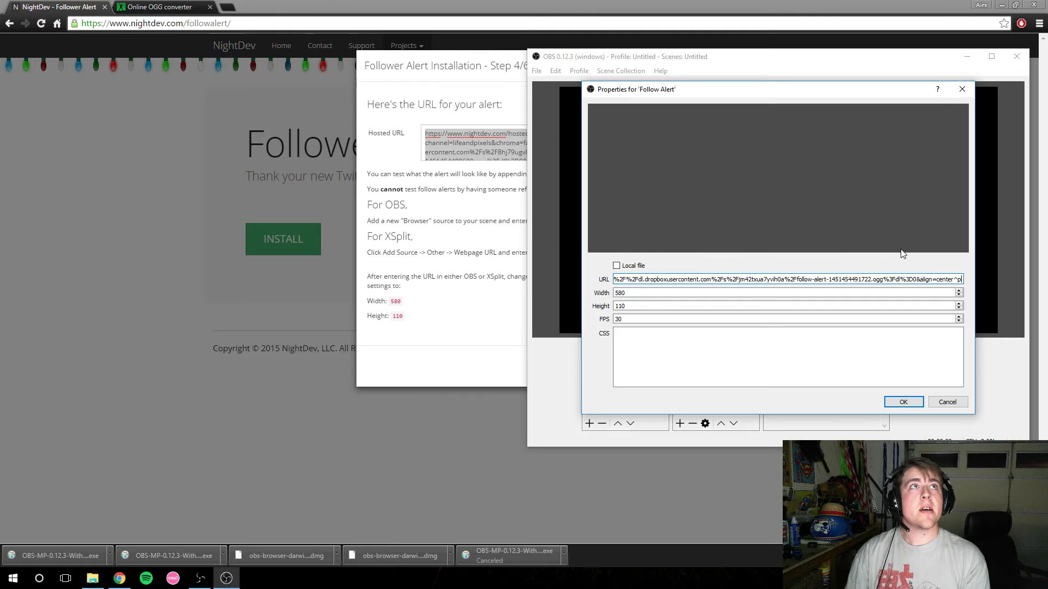
pyautogui.write('^')
pyautogui.press('BackSpace')
pyautogui.write('&')
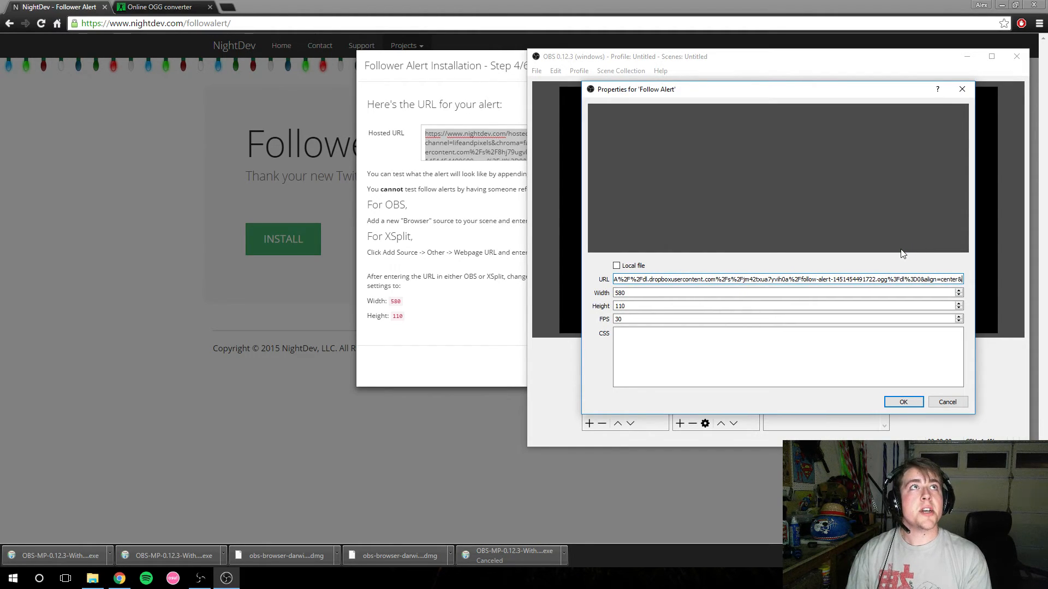
pyautogui.write('preview=true')
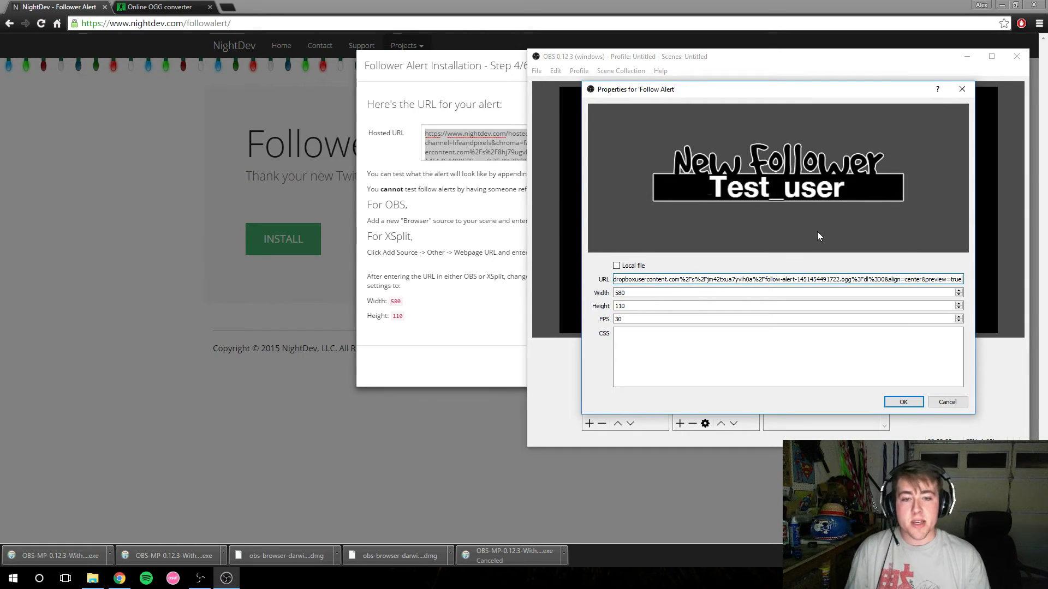
pyautogui.click(903, 401)
# Move the Follow Alert source slightly below the canvas centre, and reposition the OBS window mid-desktop with the browser minimized
pyautogui.moveTo(799, 217); pyautogui.dragTo(799, 246)
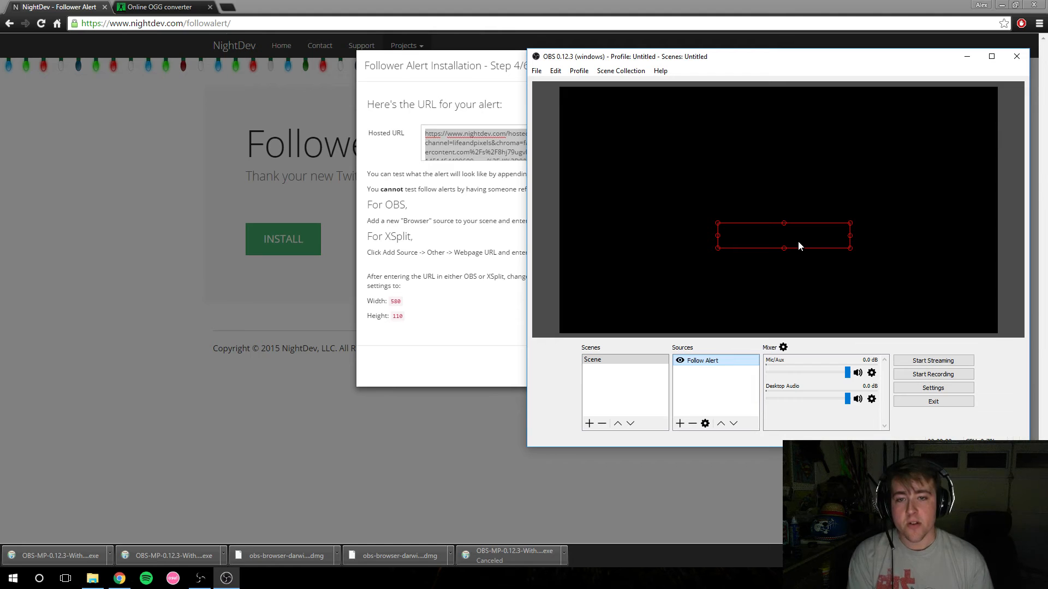
pyautogui.click(790, 247)
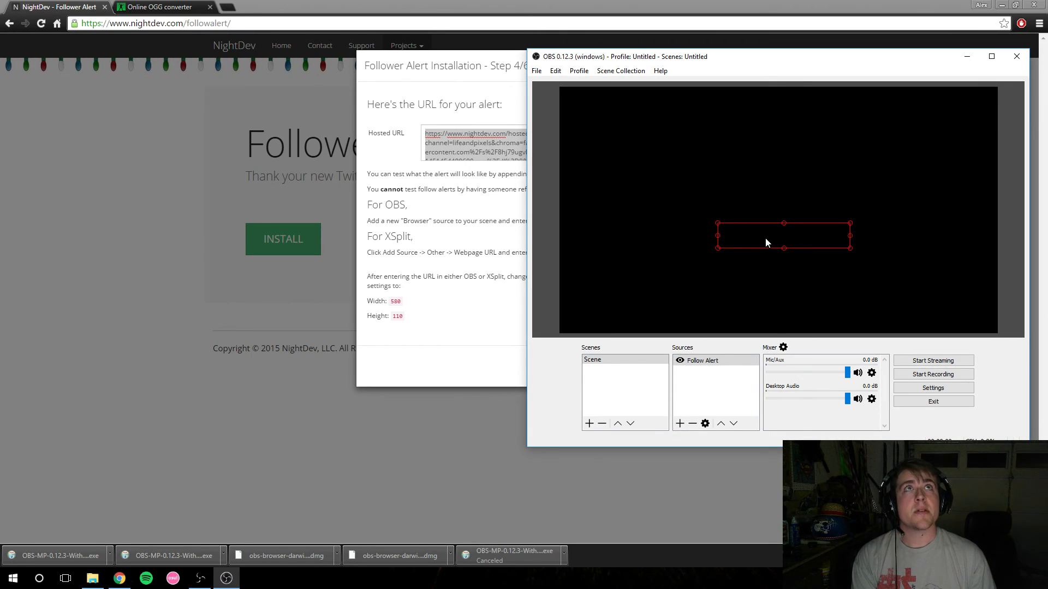
pyautogui.moveTo(783, 59); pyautogui.dragTo(543, 89)
pyautogui.click(1001, 5)
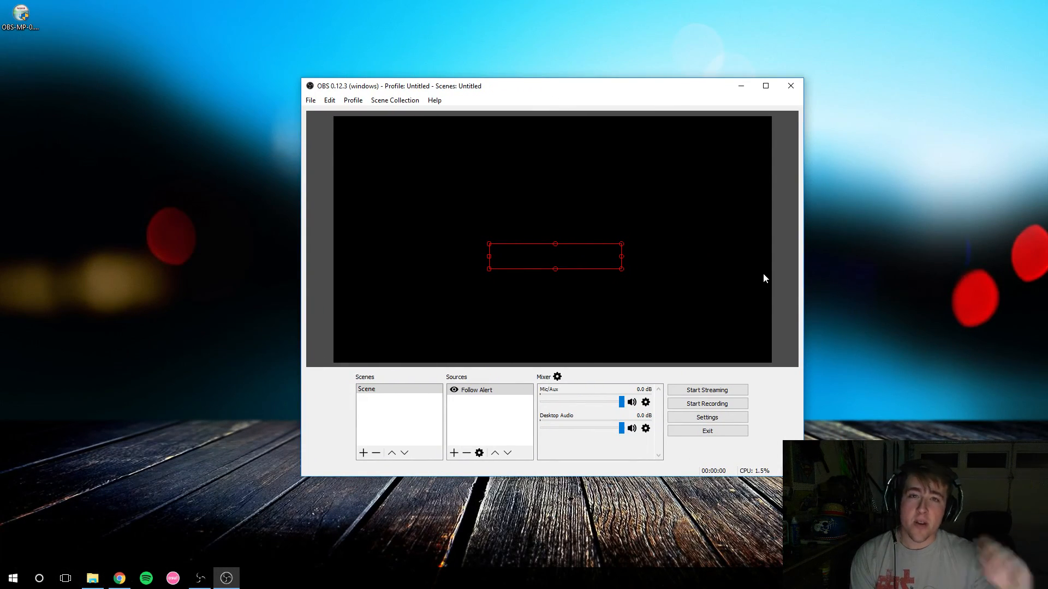